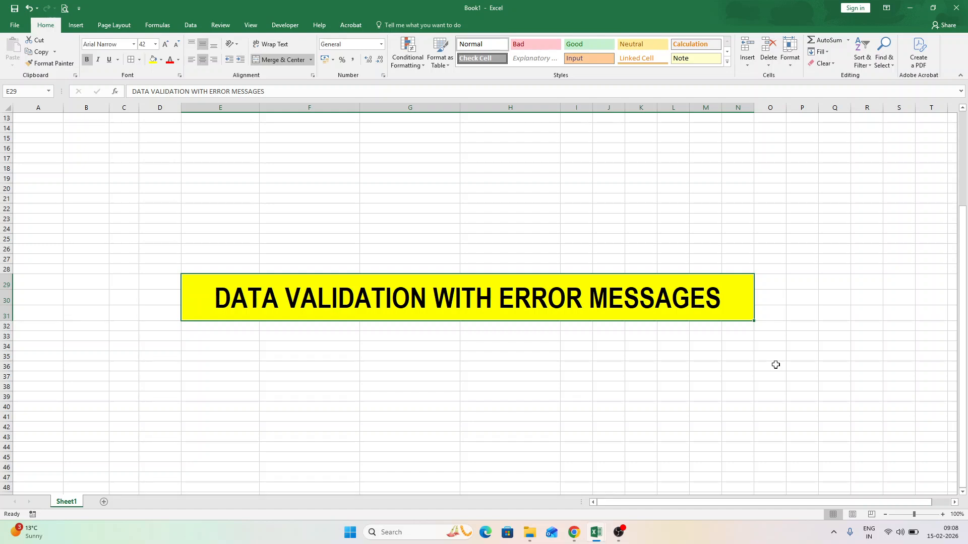
Return to the start of the sheet and look through the table's column headers from Emp ID to Working Hours.
key("Home")
key("ctrl+Home")
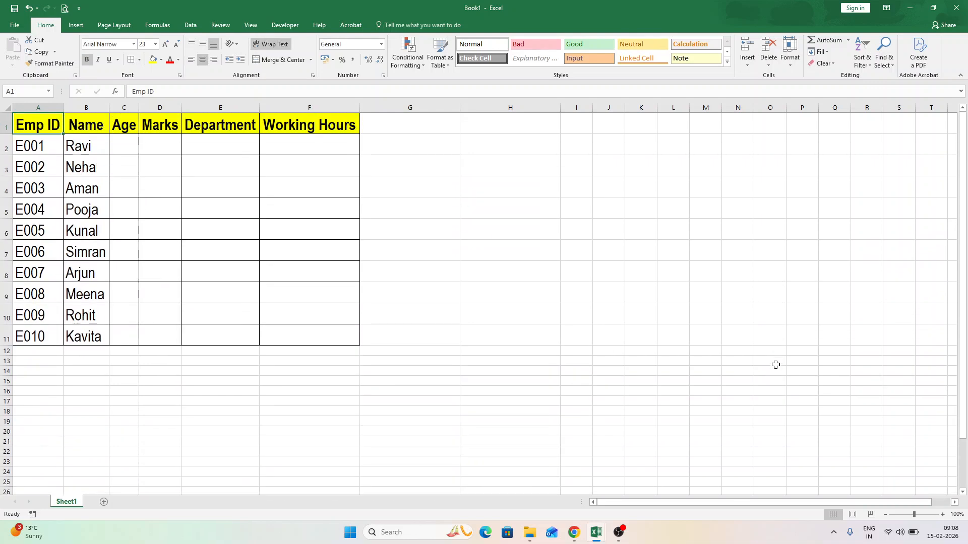
key("Right")
key("Right")
key("Right")
key("Right")
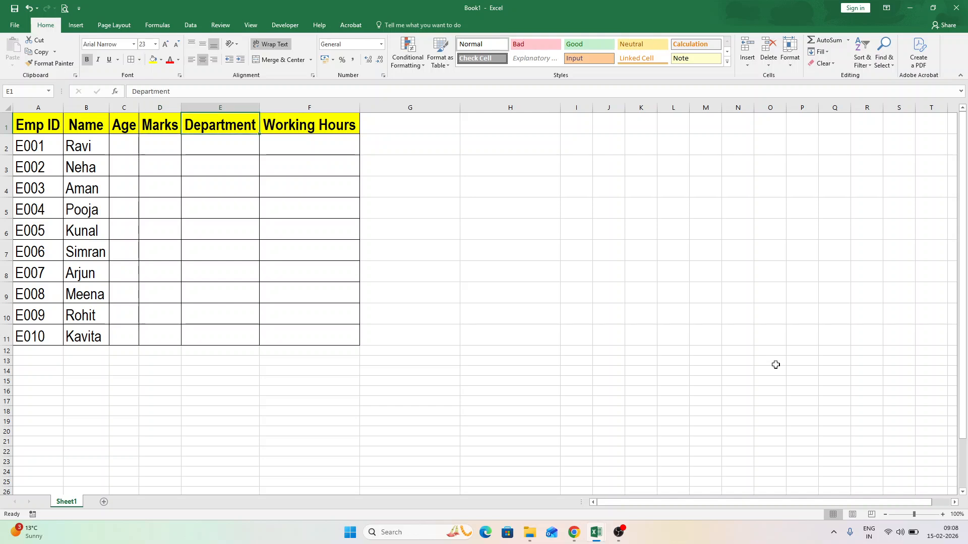
key("Right")
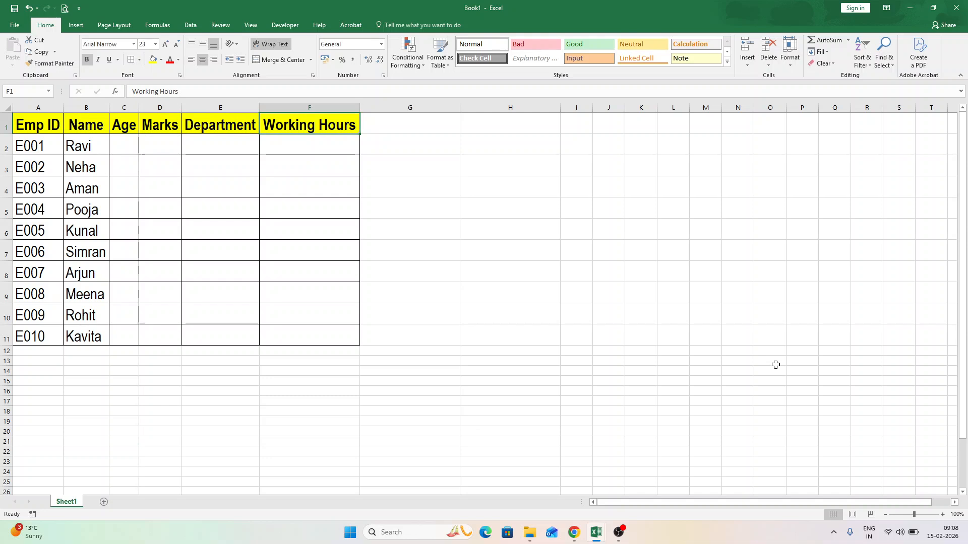
key("Left")
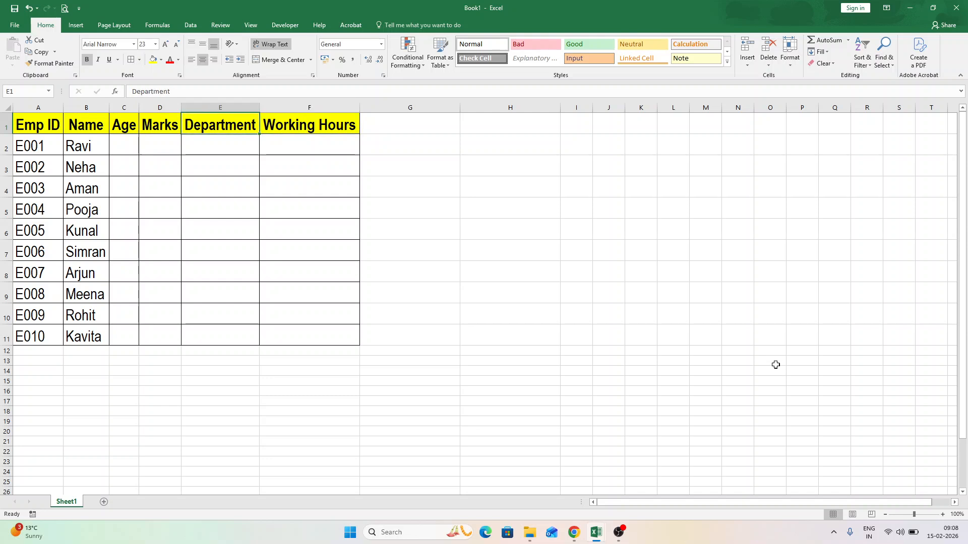
Open Data Validation for the Department header and examine the allowed value types and the comparison conditions for whole numbers.
left_click(186, 23)
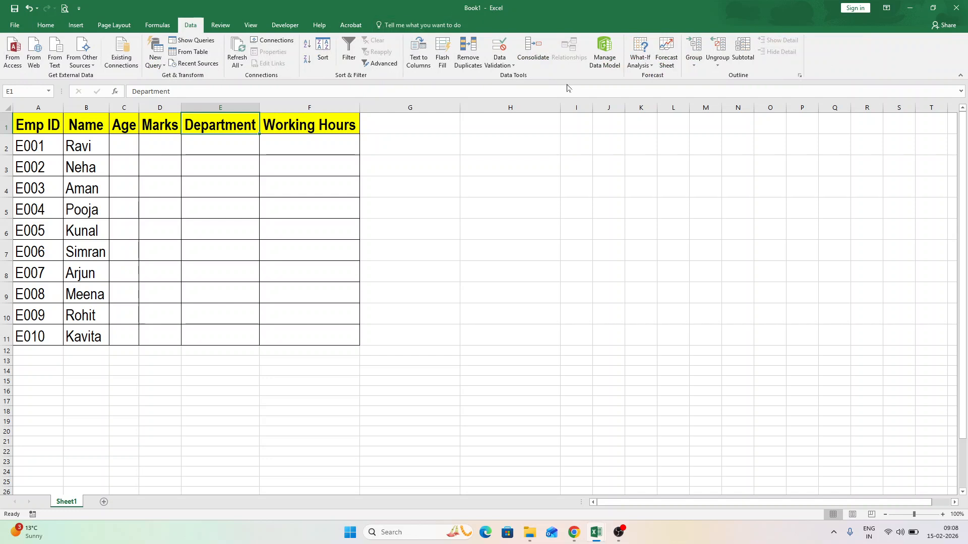
left_click(502, 49)
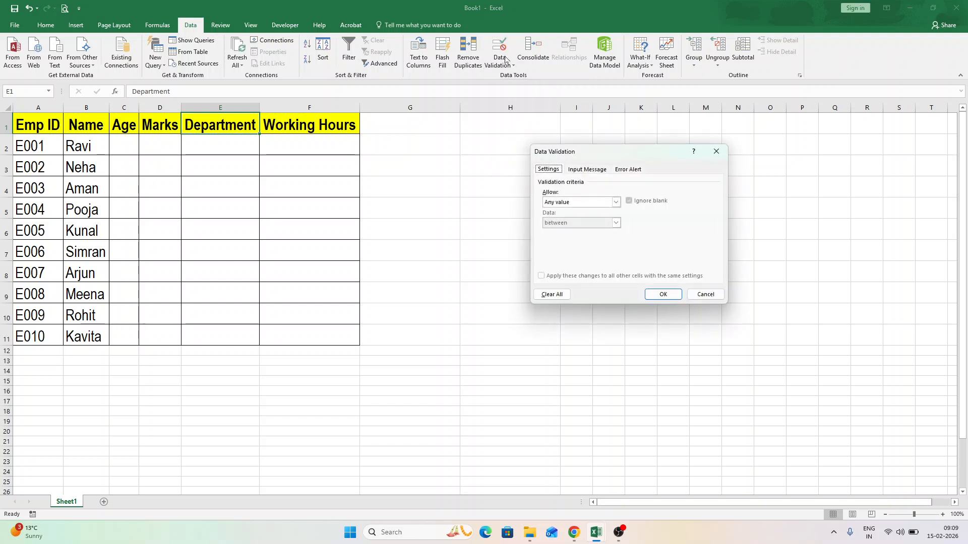
left_click(589, 203)
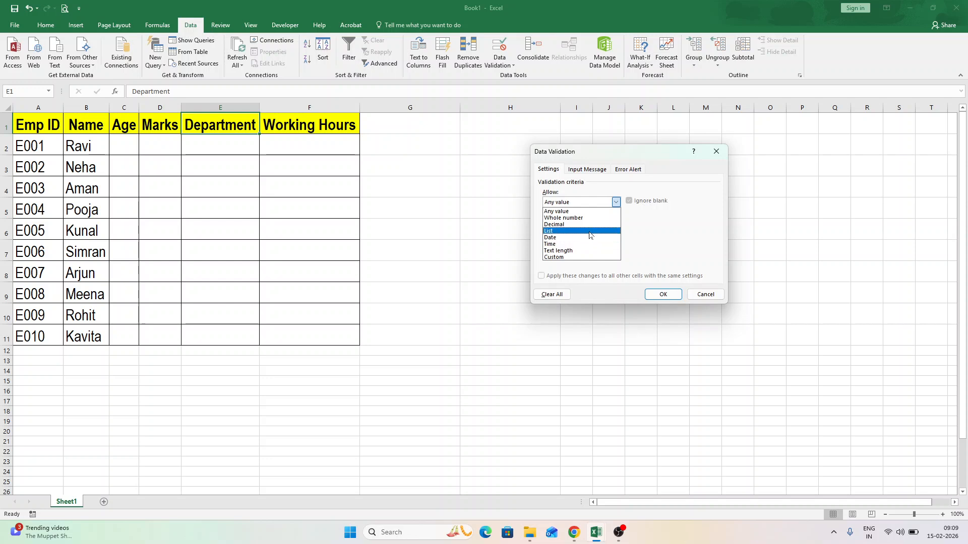
left_click(702, 220)
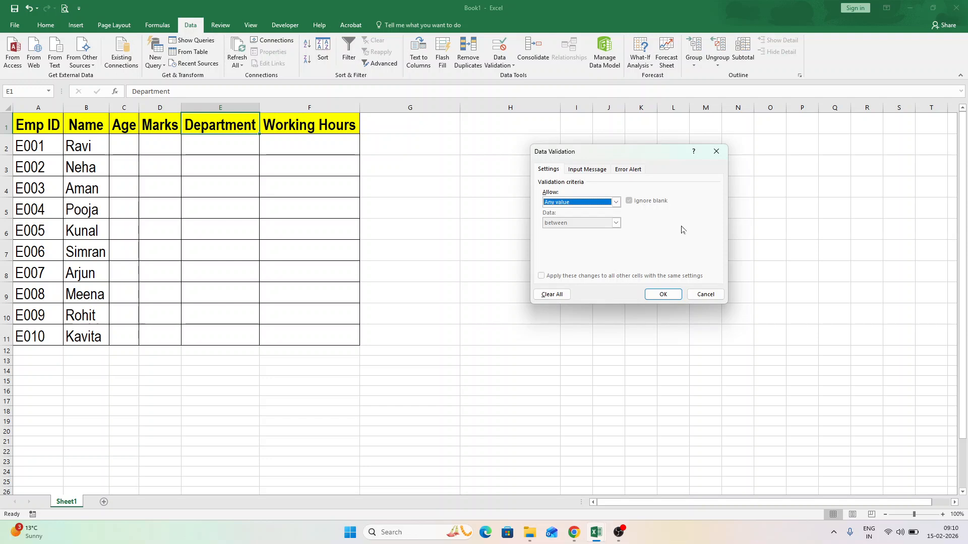
left_click(575, 202)
left_click(566, 218)
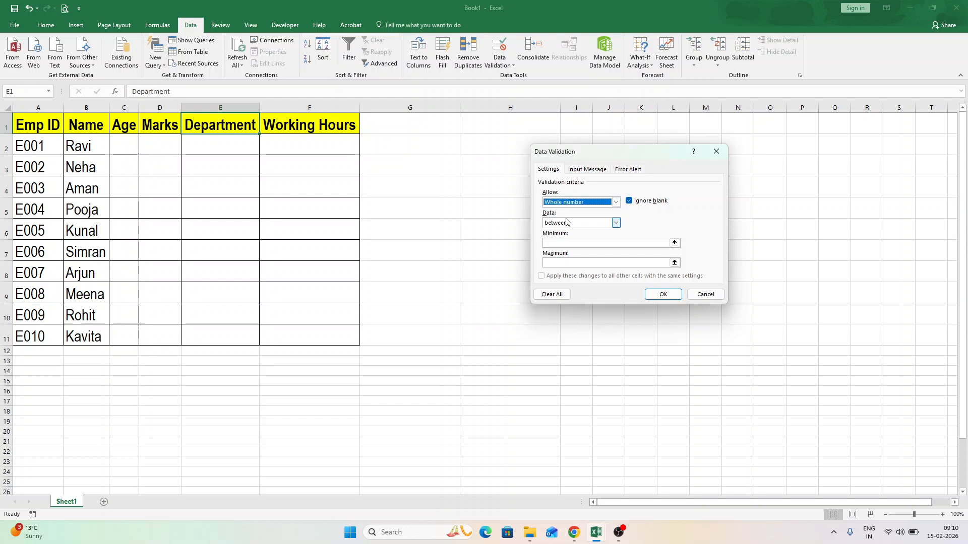
left_click(566, 222)
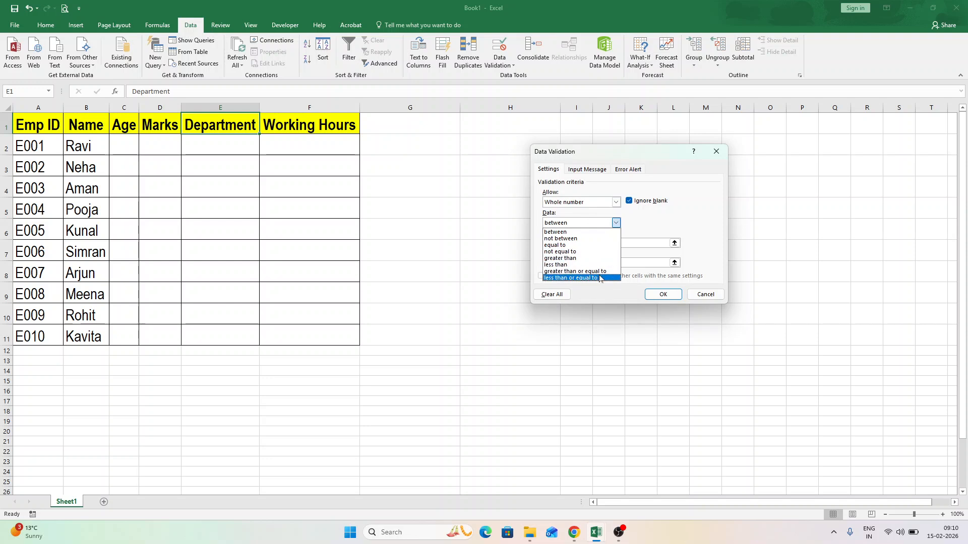
left_click(692, 224)
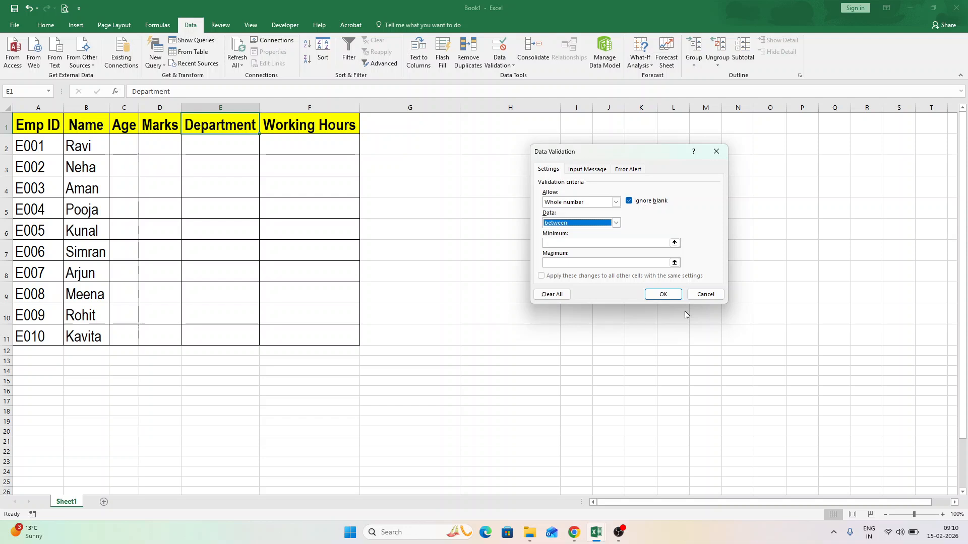
left_click(579, 201)
left_click(570, 212)
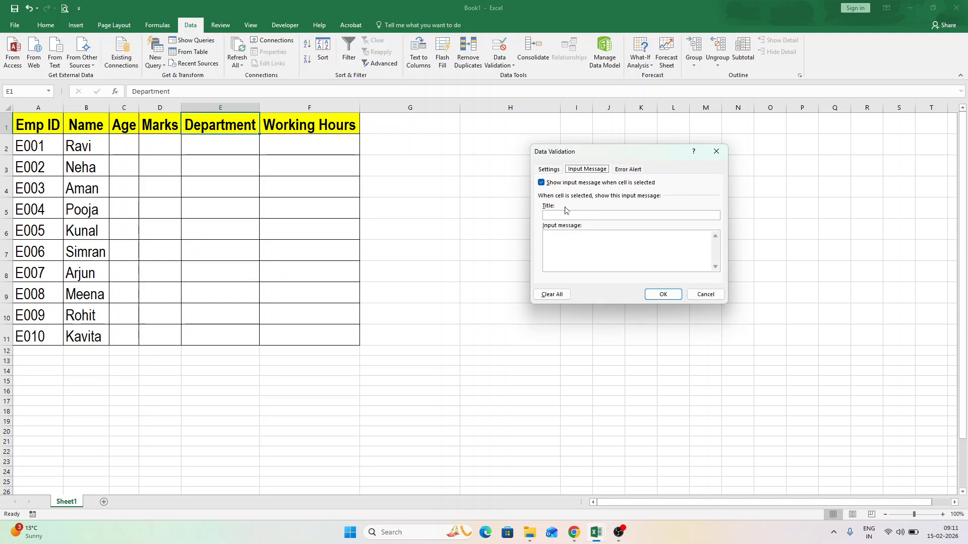
Draft a validation input message titled "Age Entry Rule" with the text "Please enter age between 18 and 60".
left_click(585, 216)
type("Age Entry Ru")
type("le")
type("Ente")
key("BackSpace")
key("BackSpace")
key("BackSpace")
key("BackSpace")
type("Please enter ")
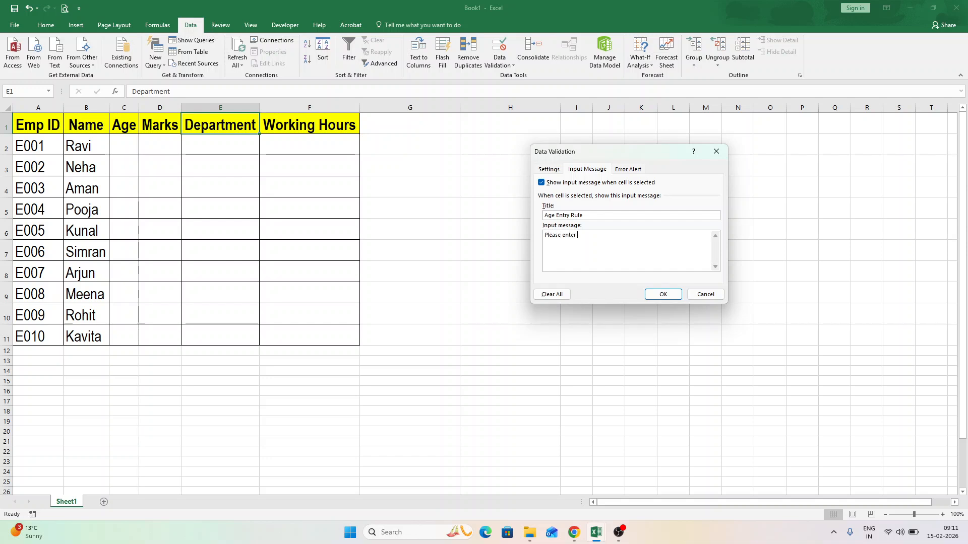
type("age between 18 and 60")
Examine the available error alert styles and leave Data Validation without applying any settings.
left_click(628, 170)
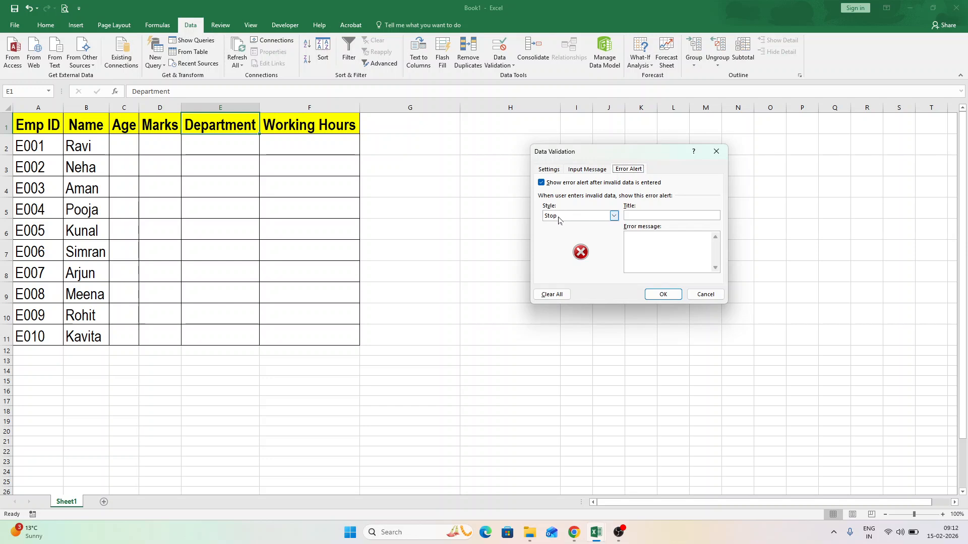
left_click(573, 219)
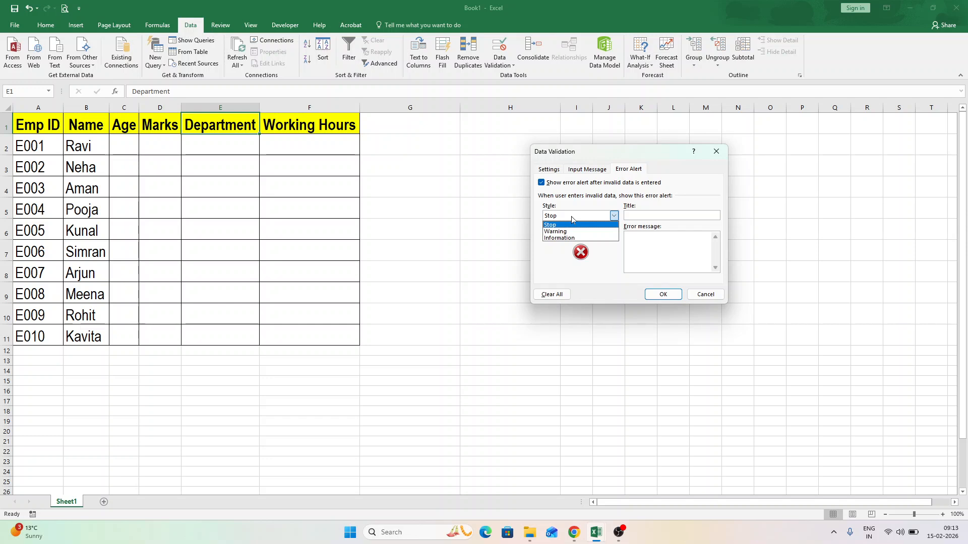
left_click(704, 293)
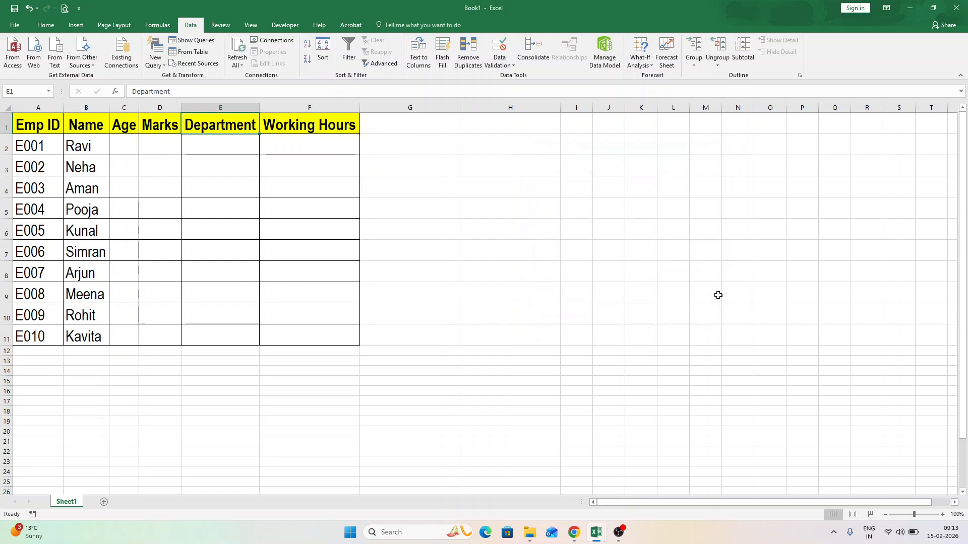
left_click(581, 244)
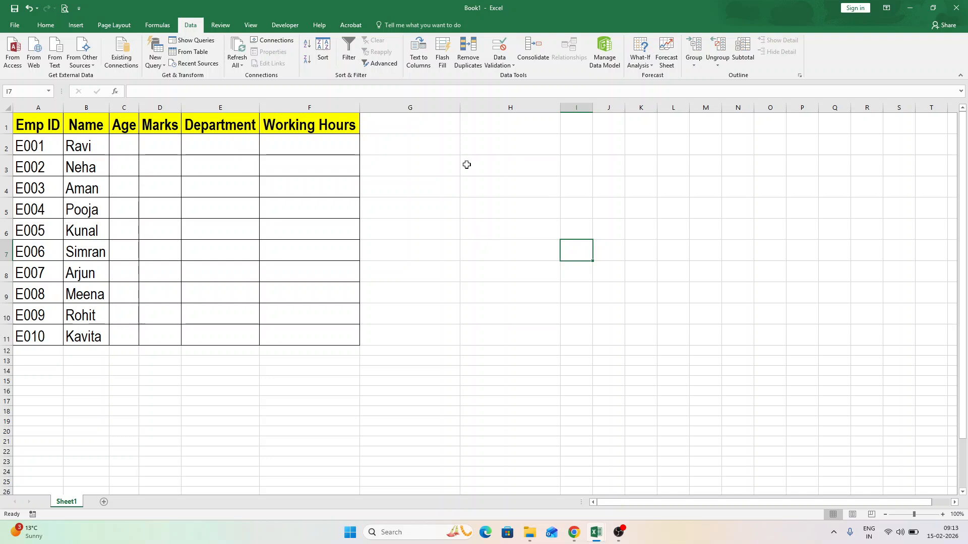
Restrict the entire Age column to whole numbers between 18 and 60 with Data Validation.
left_click(125, 108)
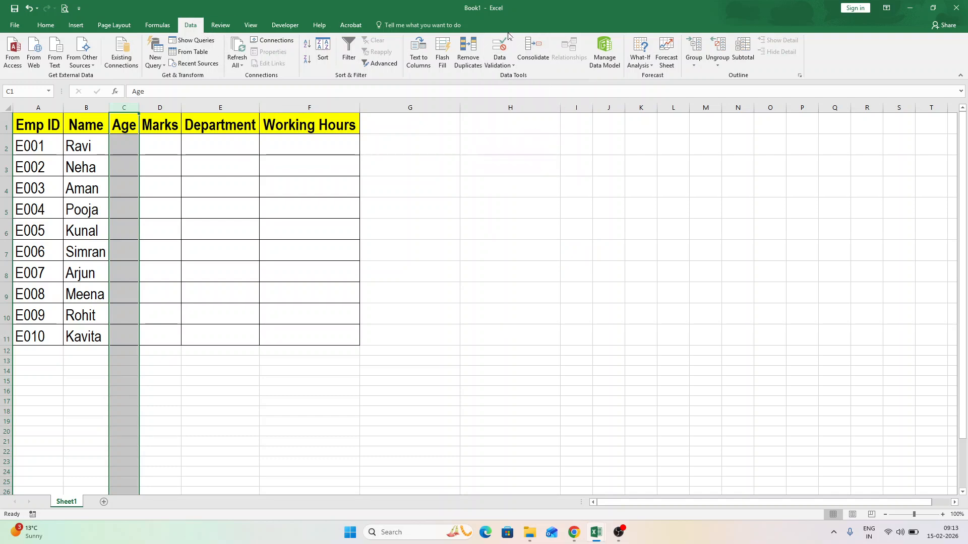
left_click(507, 53)
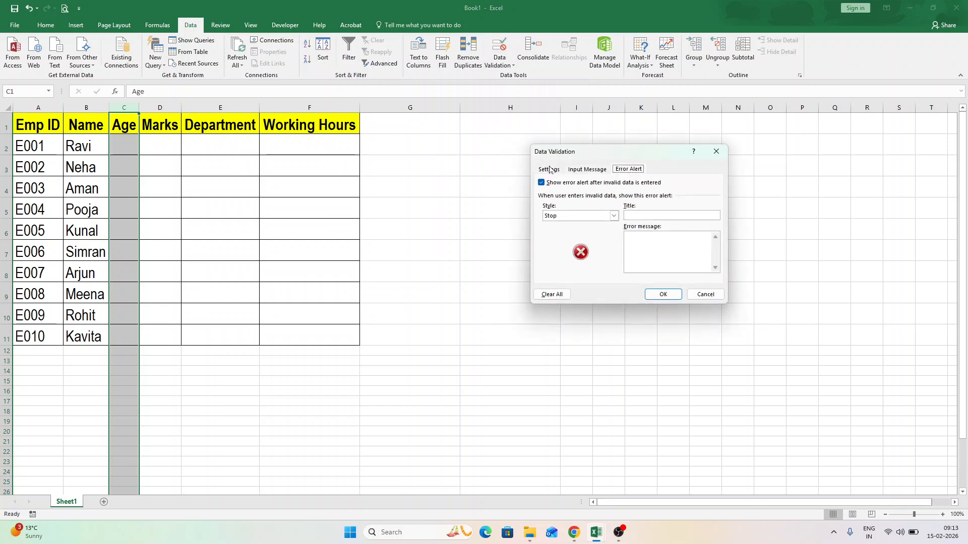
left_click(549, 168)
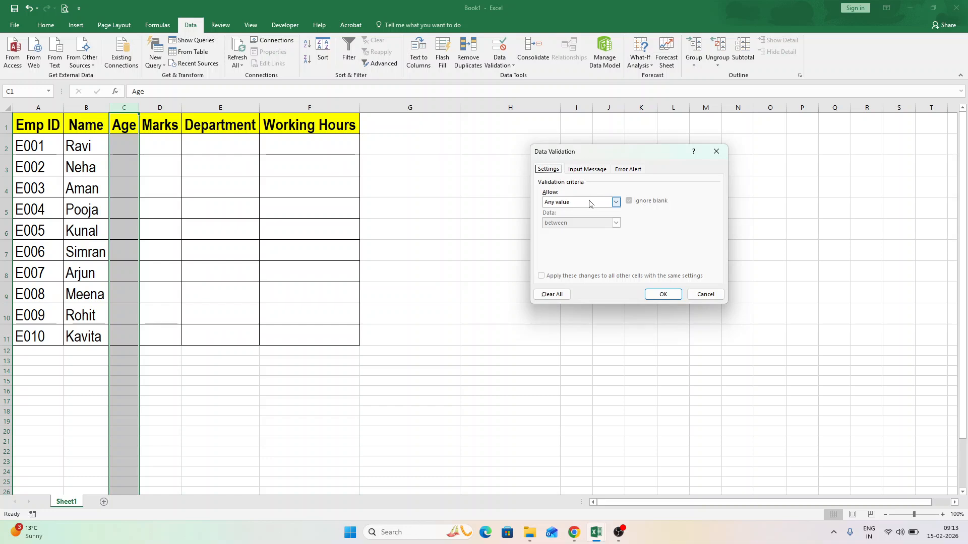
left_click(589, 203)
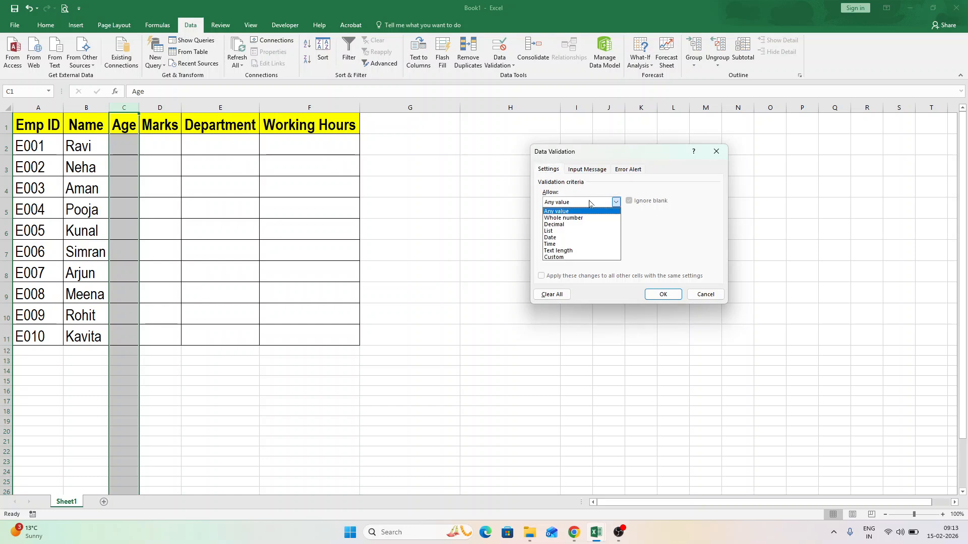
left_click(587, 218)
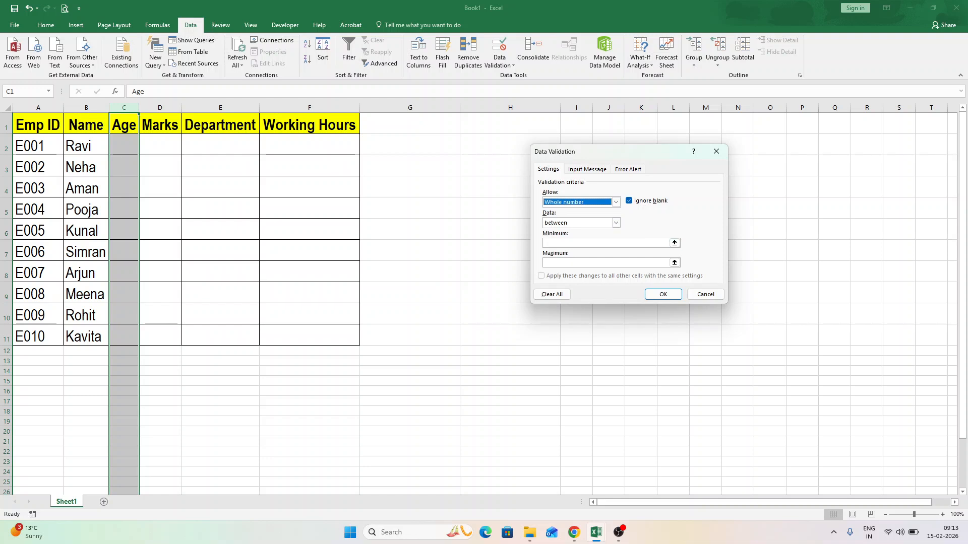
left_click(570, 244)
type("18")
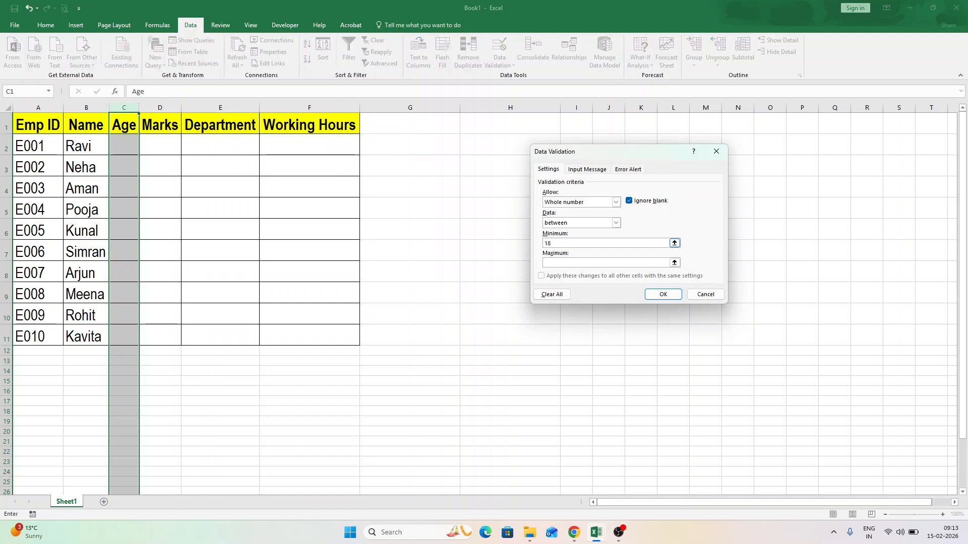
key("Tab")
type("60")
Add a Stop error alert titled "Invalid Age" with the message "Age Must be between 18 and 60" and apply the validation.
left_click(630, 172)
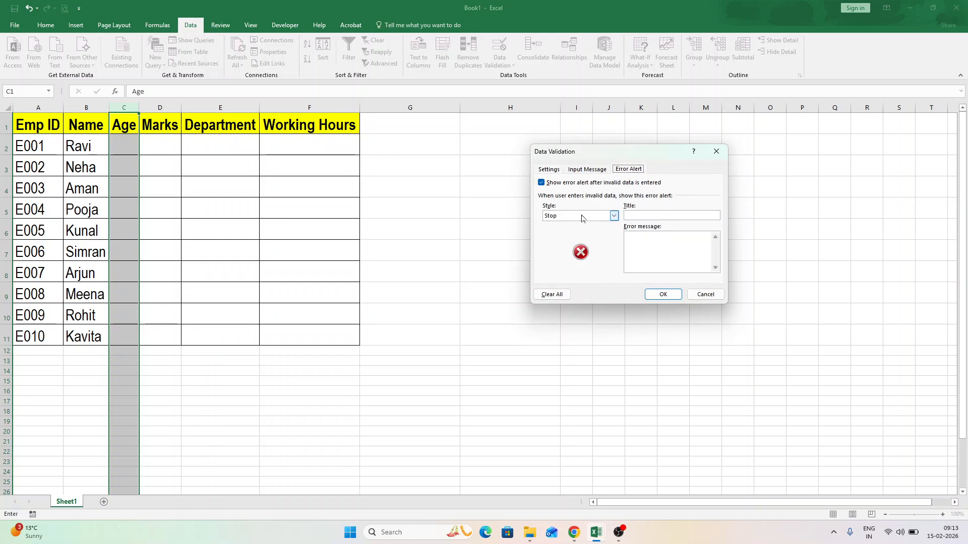
left_click(656, 215)
type("Invalid Age")
type("Age Must be ")
type("between ")
type("18")
type(" and 60")
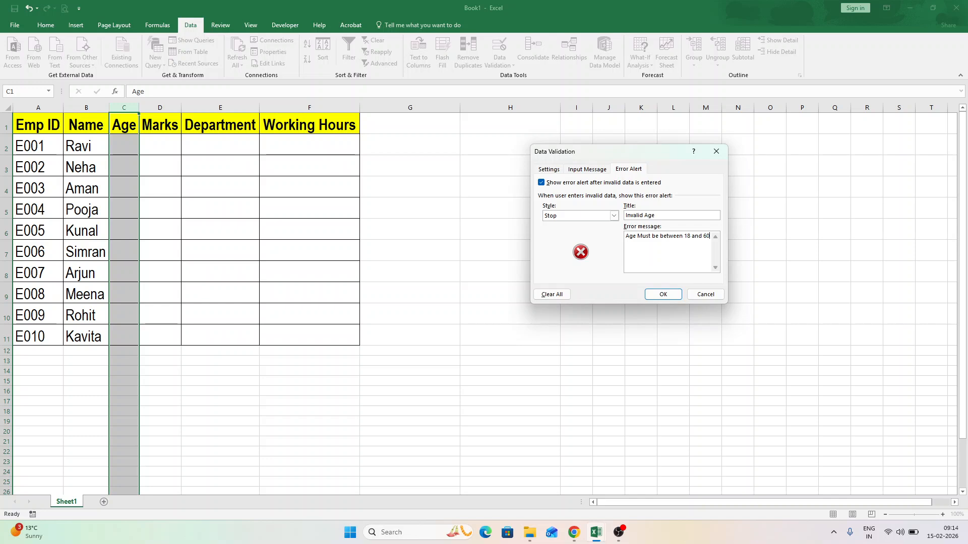
left_click(662, 294)
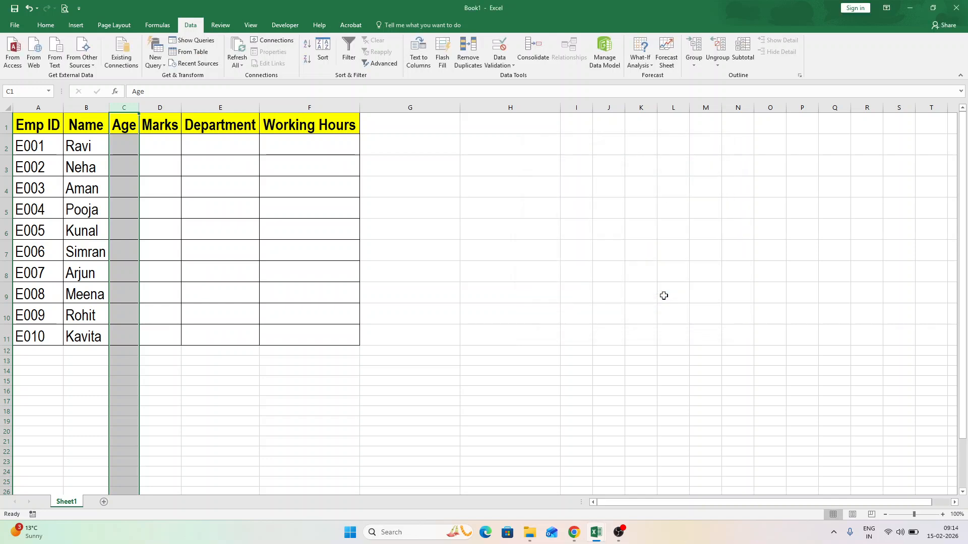
Test the age rule in C2 by trying to enter 10, followed by 100.
left_click(120, 146)
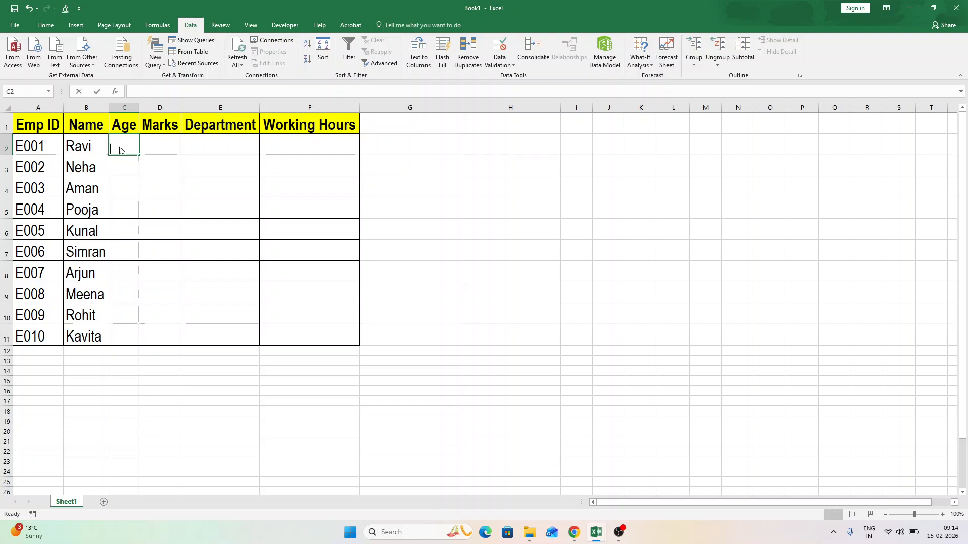
type("10")
key("Return")
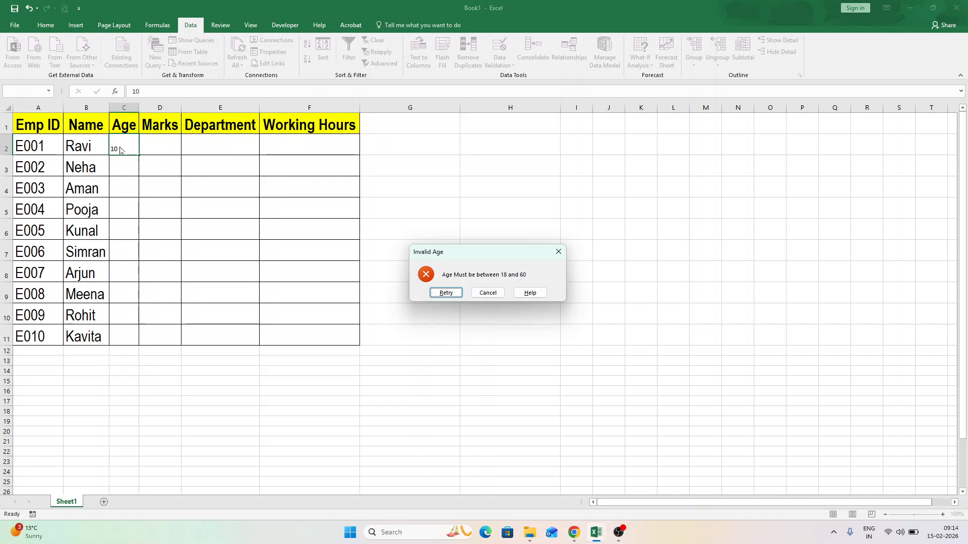
left_click(445, 293)
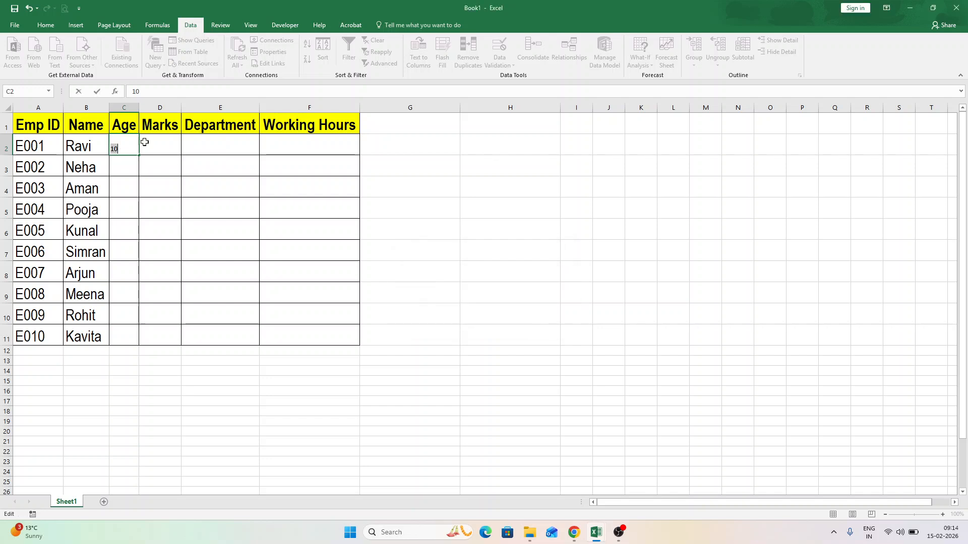
type("100")
key("Return")
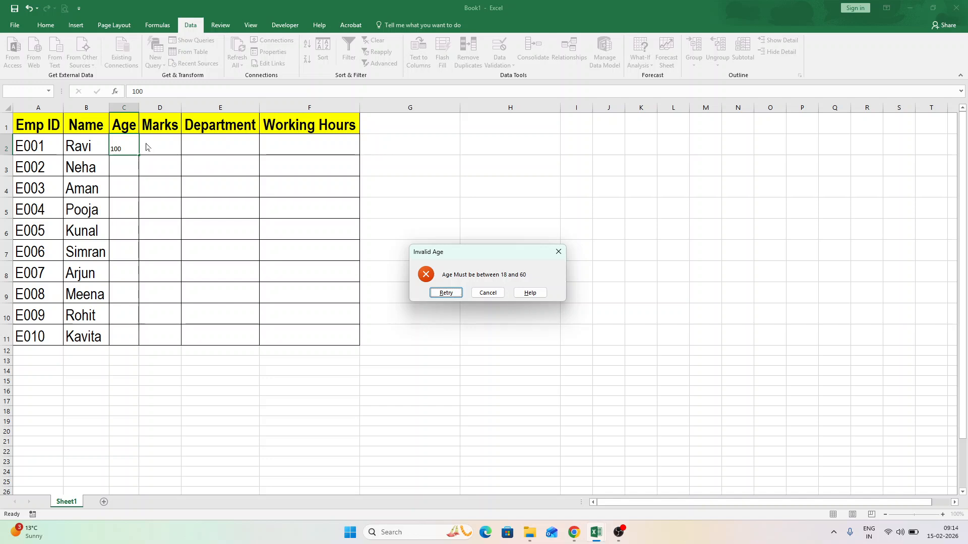
Retry the entry in C2 with the age 55.
left_click(444, 294)
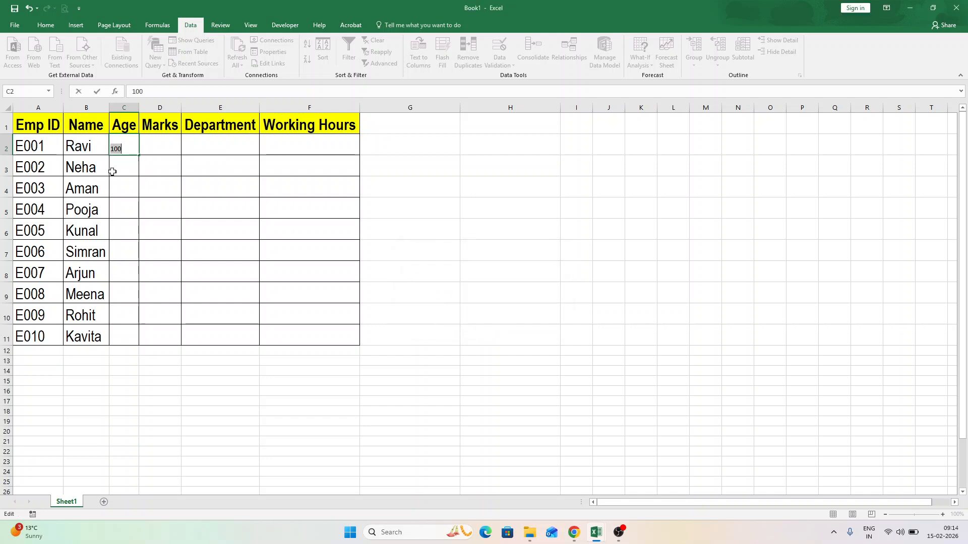
type("55")
key("Return")
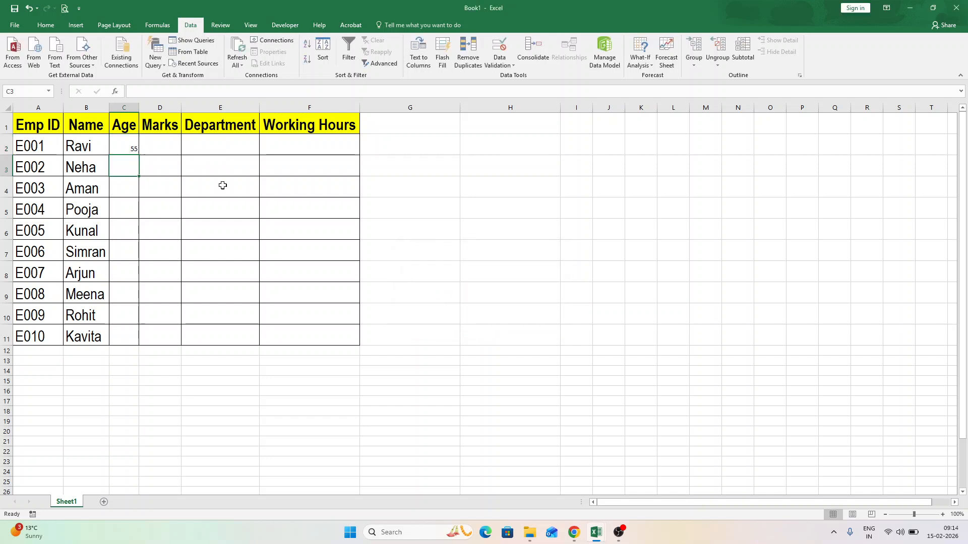
Set the font of cells C2:F11 to Arial Narrow, size 26.
left_click_drag(121, 147, 319, 326)
left_click(46, 25)
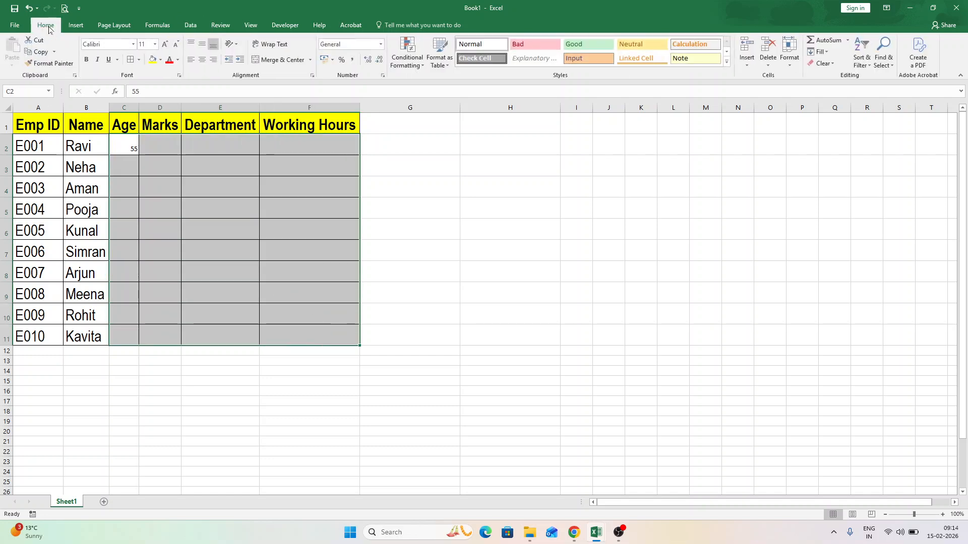
left_click(108, 44)
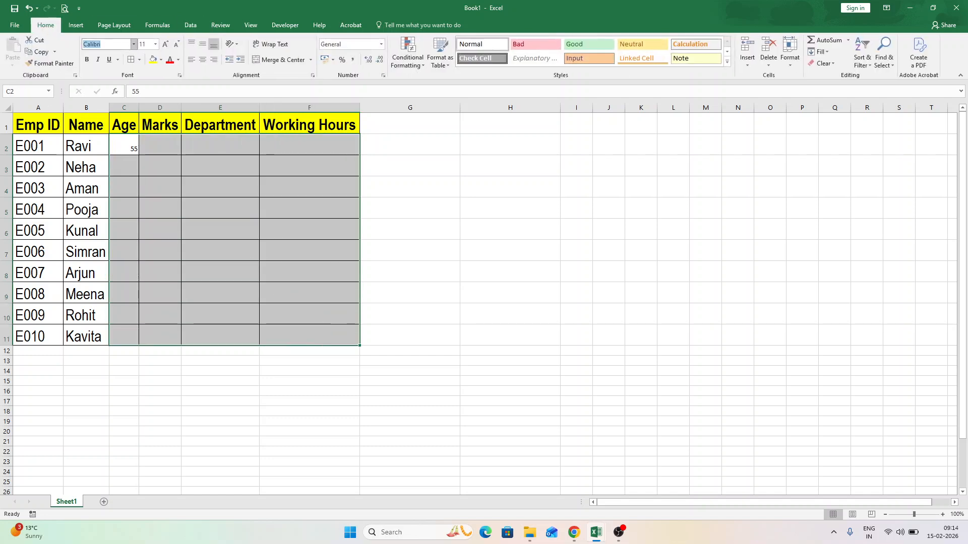
type("Arial")
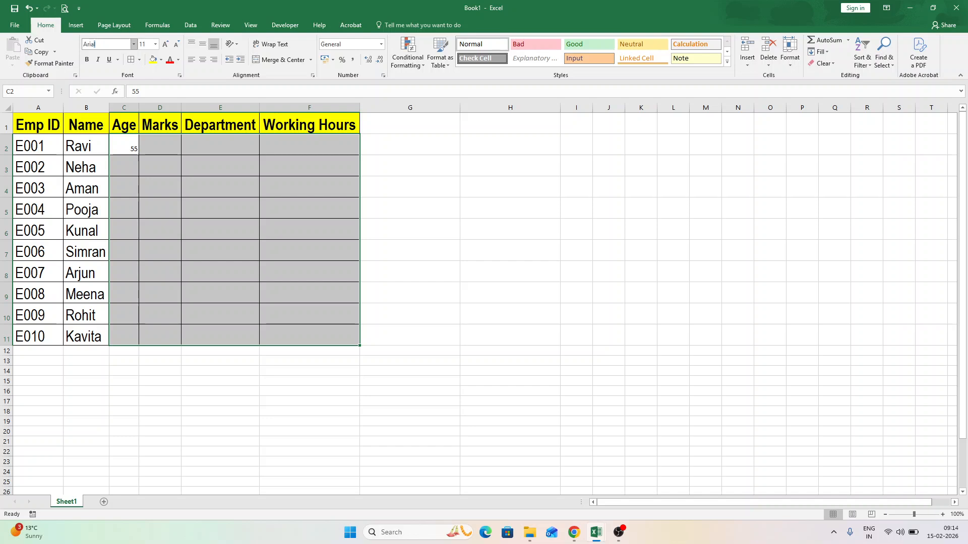
type(" Narrow")
key("Tab")
type("1")
type("2")
type("6")
key("Return")
Restrict the entire Marks column to whole numbers between 0 and 100 with Data Validation.
left_click(146, 151)
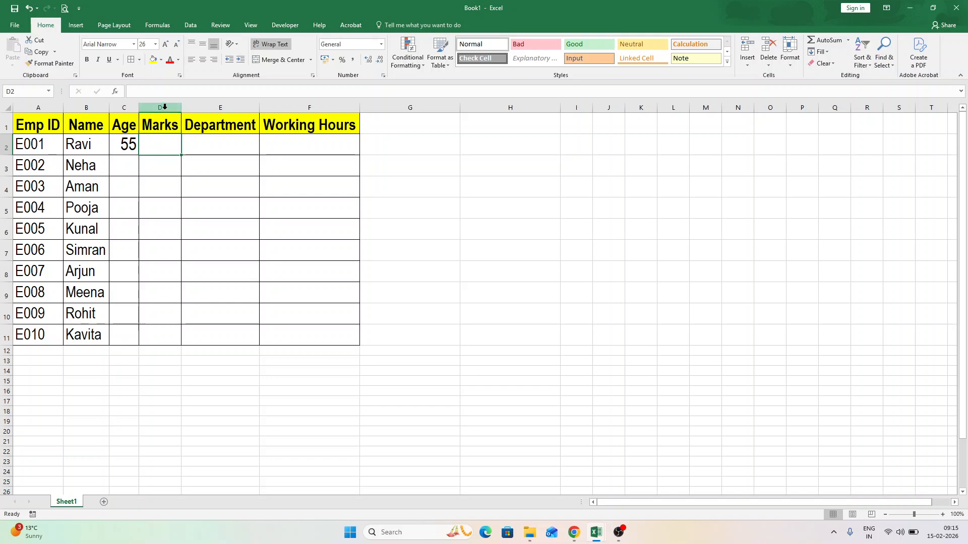
left_click(165, 107)
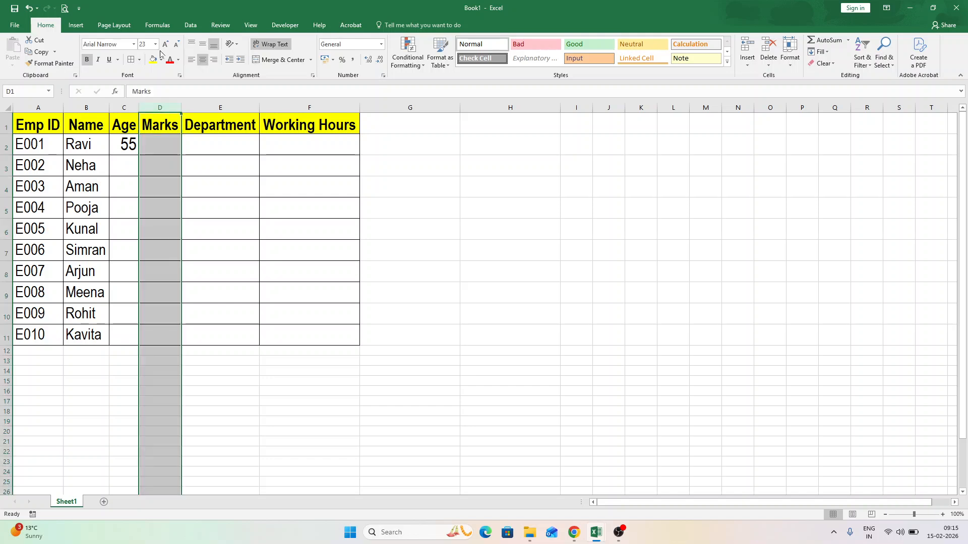
left_click(191, 25)
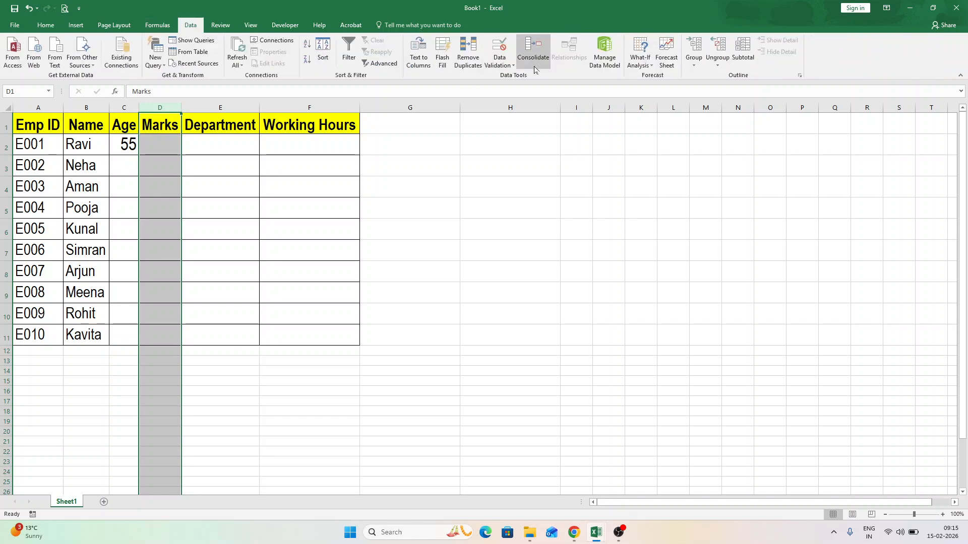
left_click(499, 48)
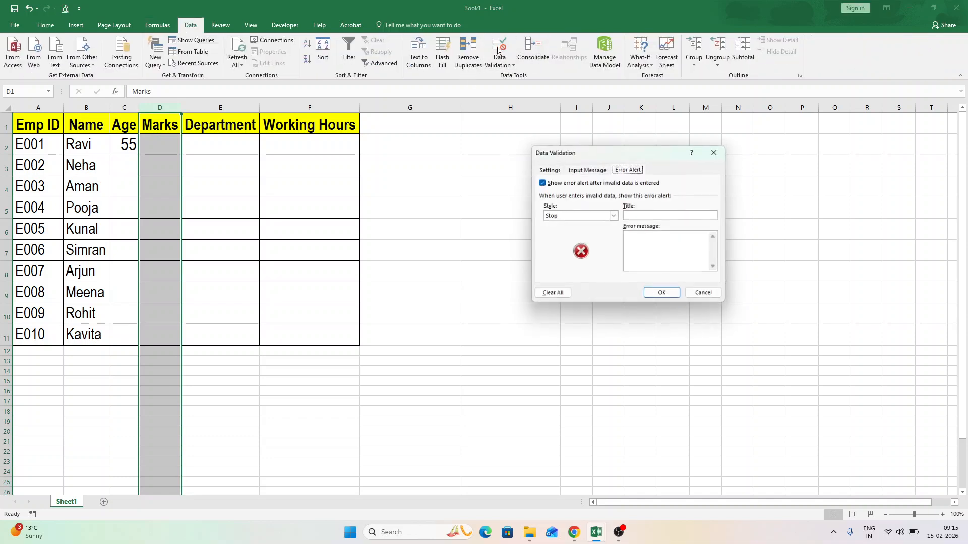
left_click(548, 171)
left_click(584, 202)
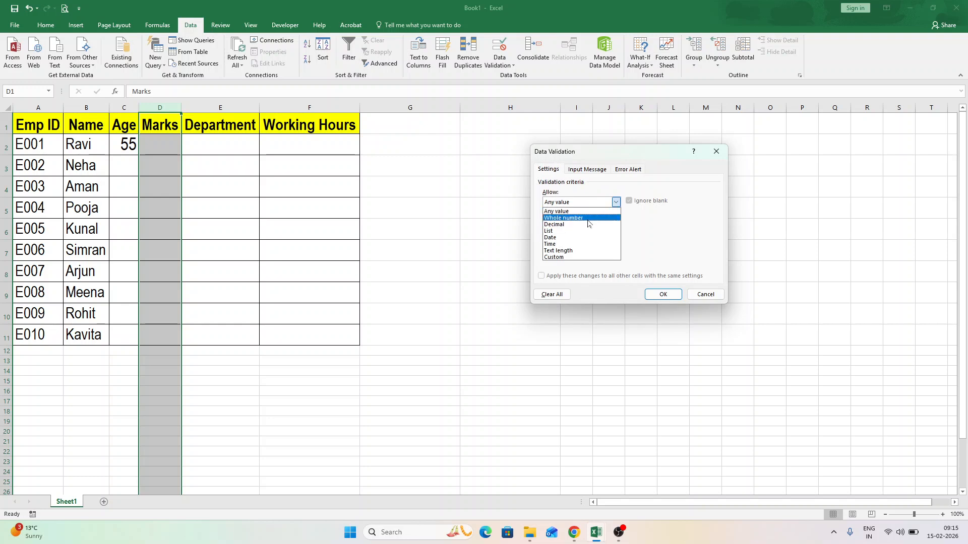
left_click(588, 218)
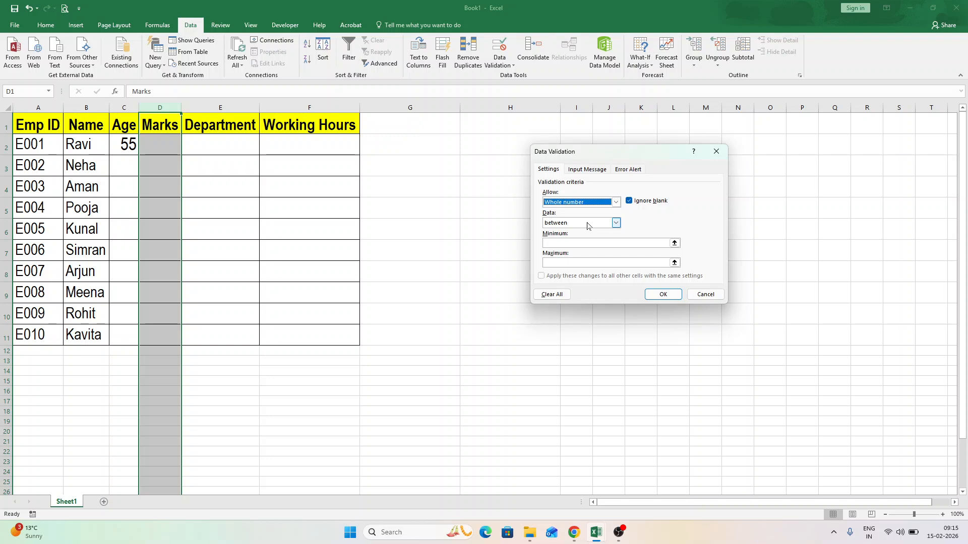
left_click(589, 243)
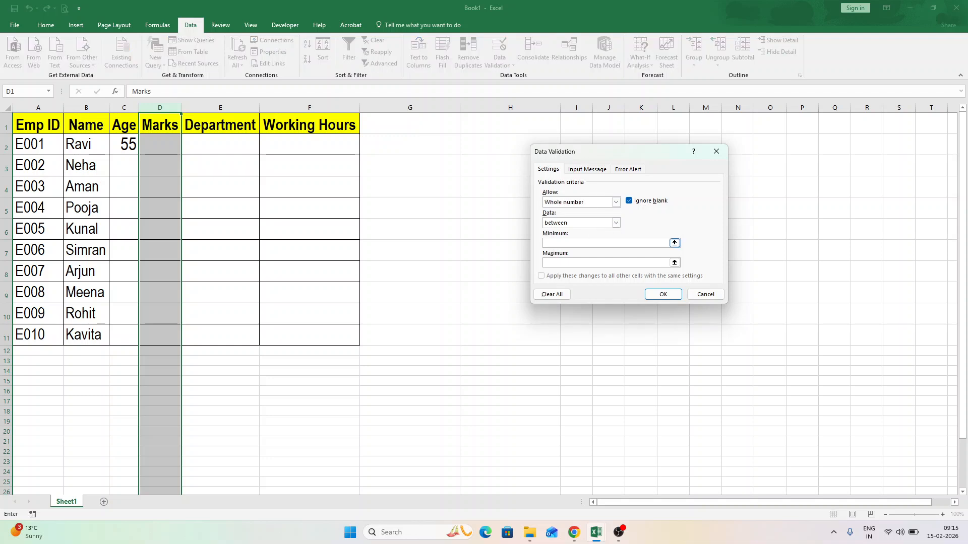
type("0")
key("Tab")
type("100")
Add a Stop error alert titled "Invalid Number" with the message "Marks between 0 and 100" and apply the validation.
left_click(625, 169)
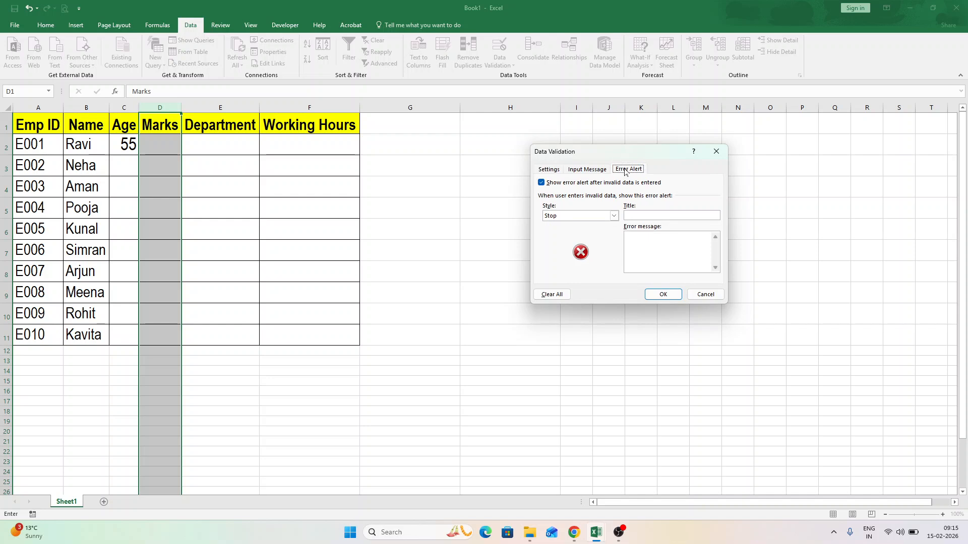
left_click(661, 216)
type("Invalid Number")
type("Marks b")
type("etw")
type("een 0 and 100")
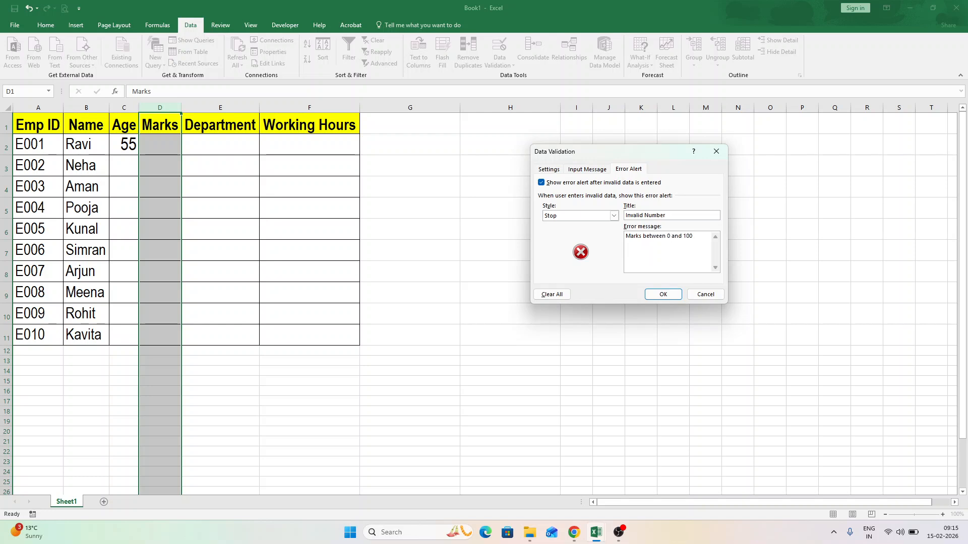
left_click(659, 296)
Test the marks rule in D2 by trying to enter -5, followed by 105.
left_click(173, 143)
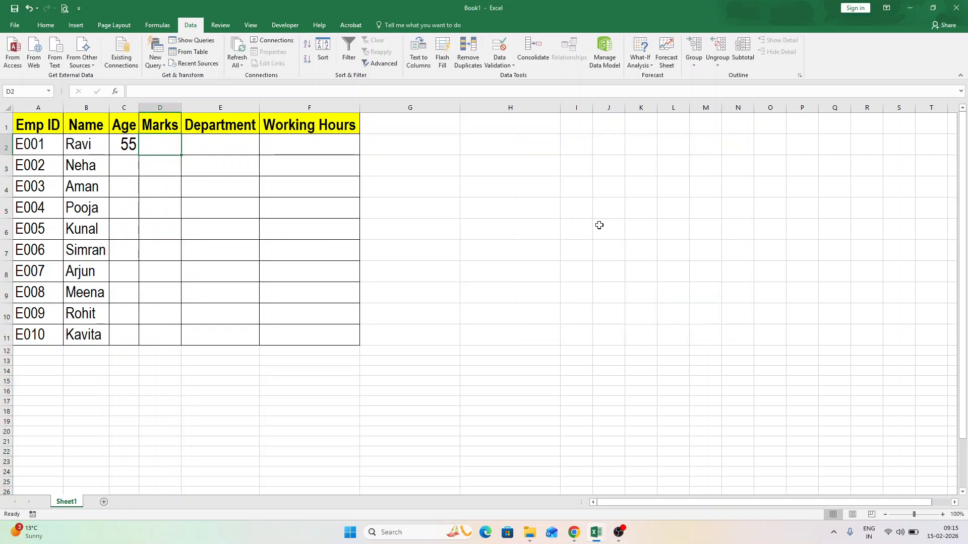
key("Down")
type("-")
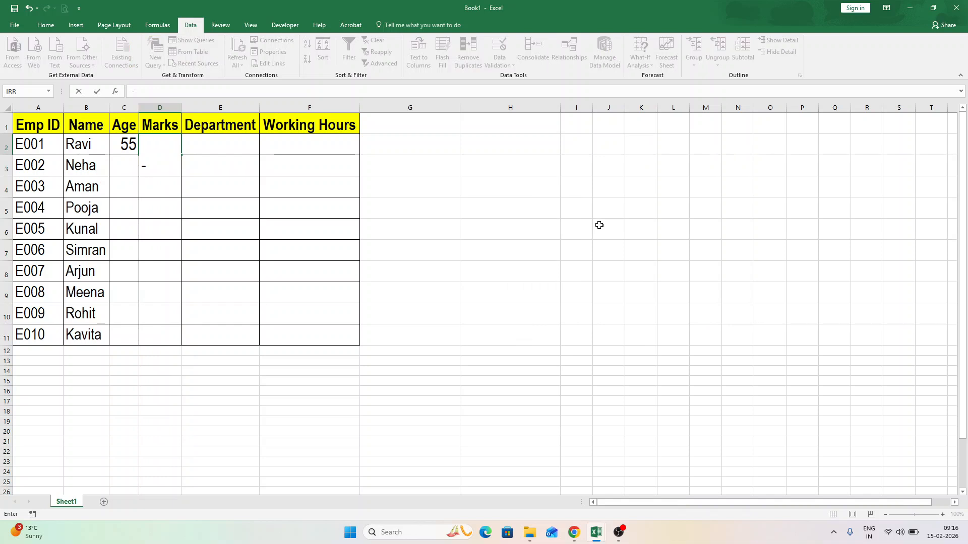
type("5")
key("Return")
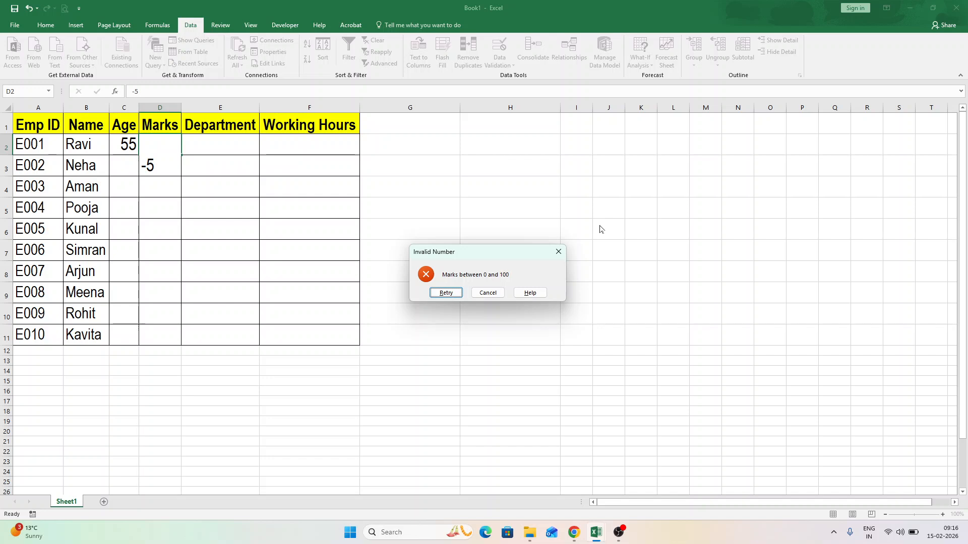
left_click(446, 293)
type("105")
key("Return")
Retry the entry in D2 with the marks value 55.
left_click(446, 292)
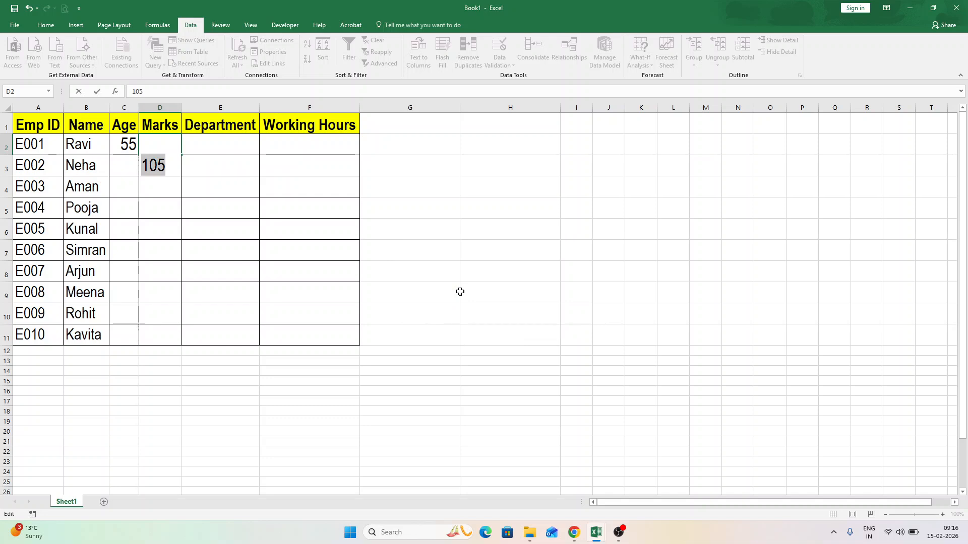
type("55")
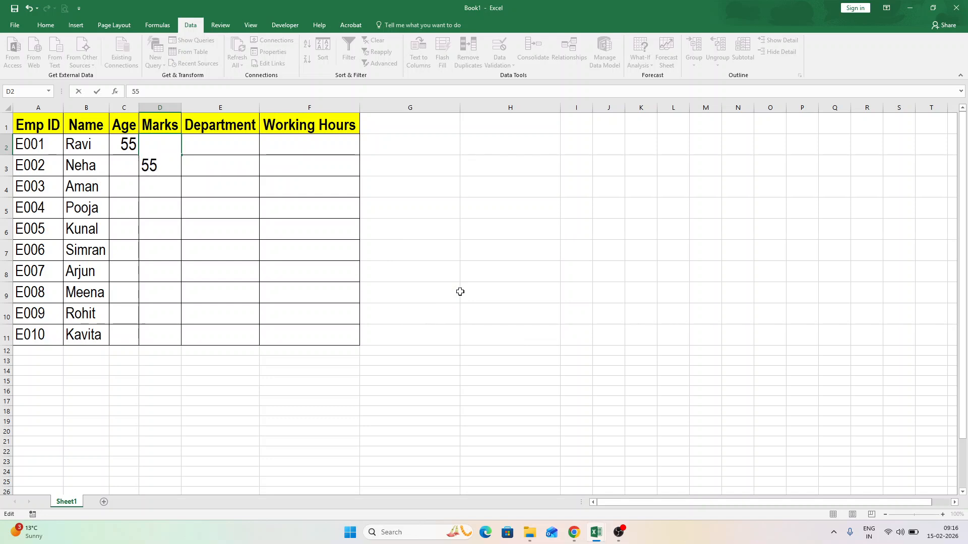
key("Return")
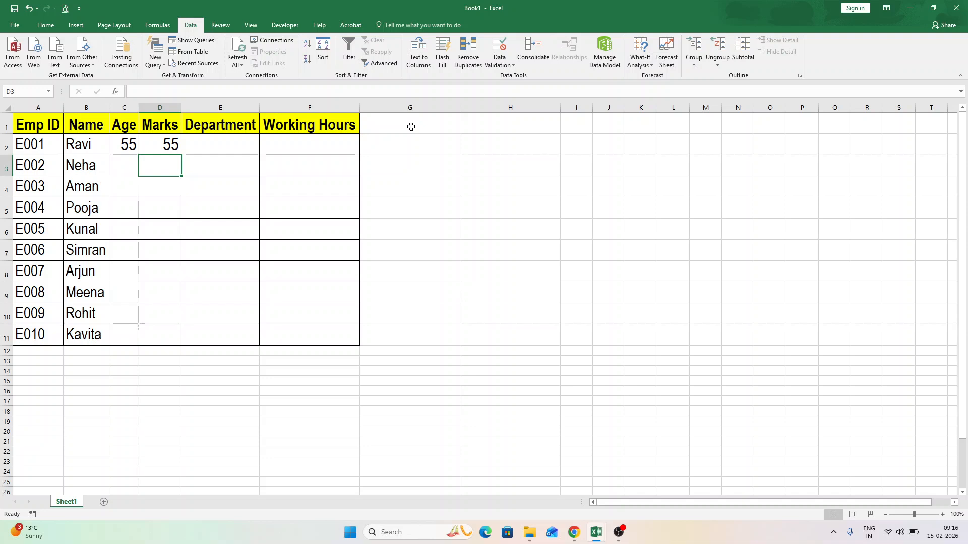
Restrict the entire Department column to a dropdown list with the source "HR, ACCOUNTS, SALES, IT".
left_click(233, 104)
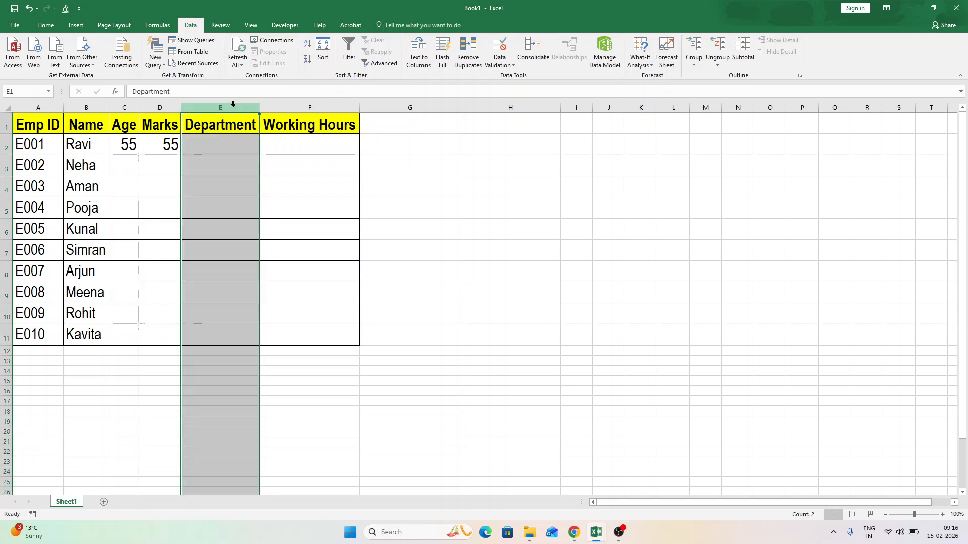
left_click(503, 44)
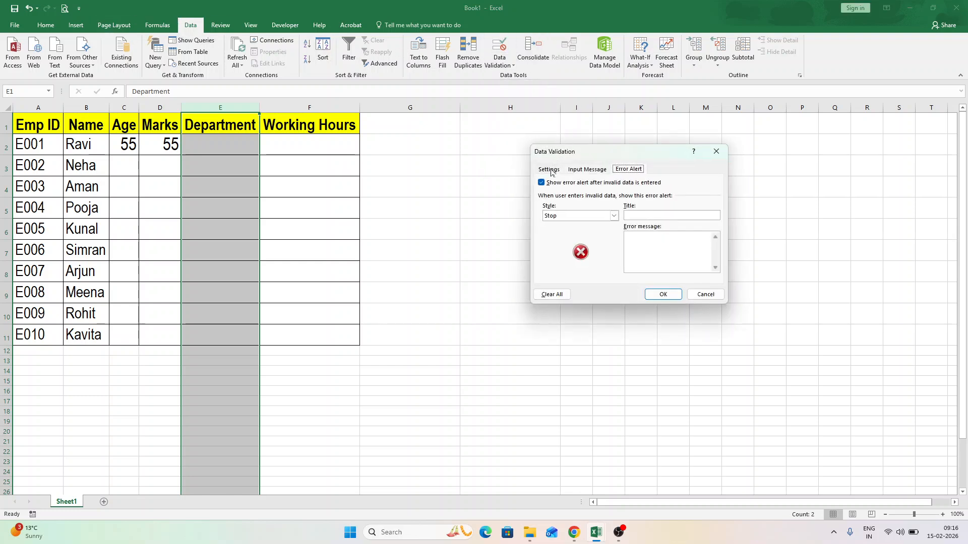
left_click(551, 170)
left_click(590, 202)
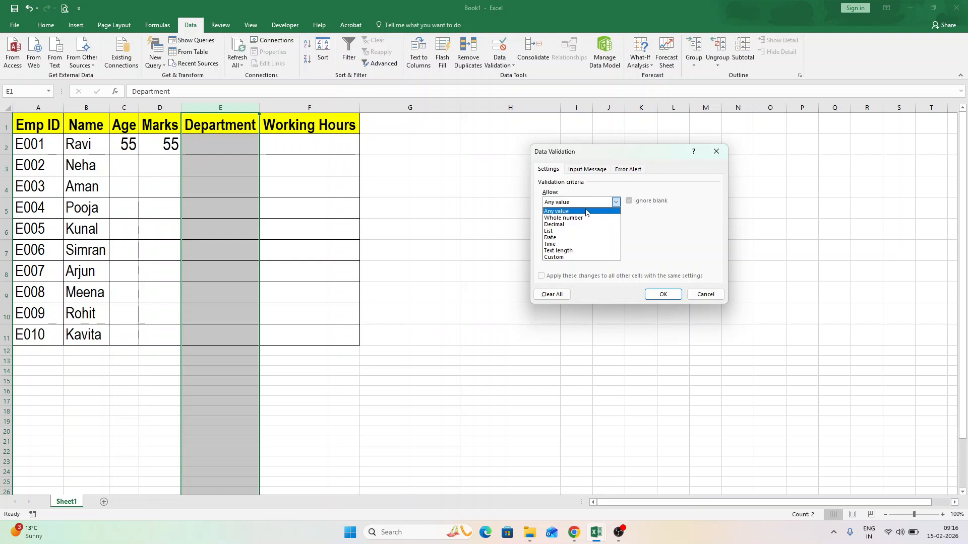
left_click(580, 233)
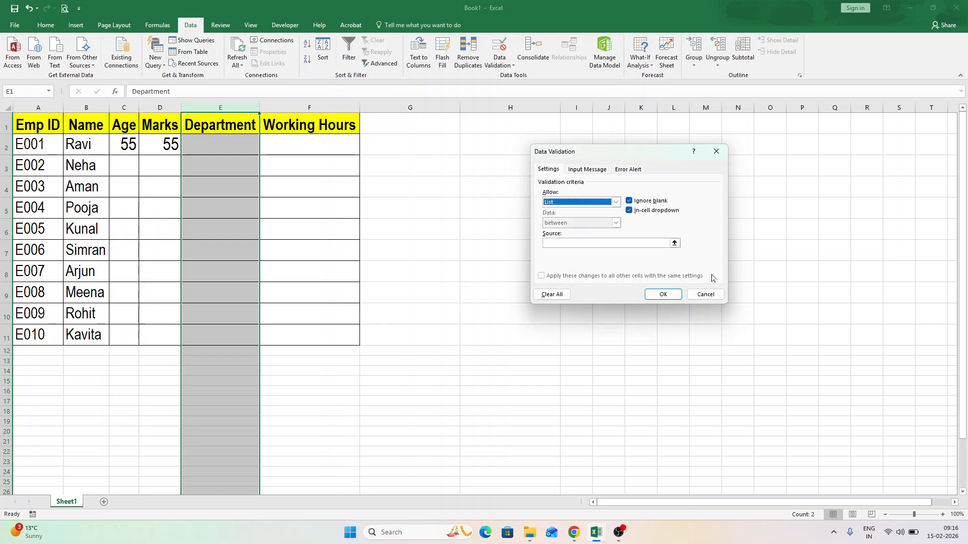
left_click(584, 243)
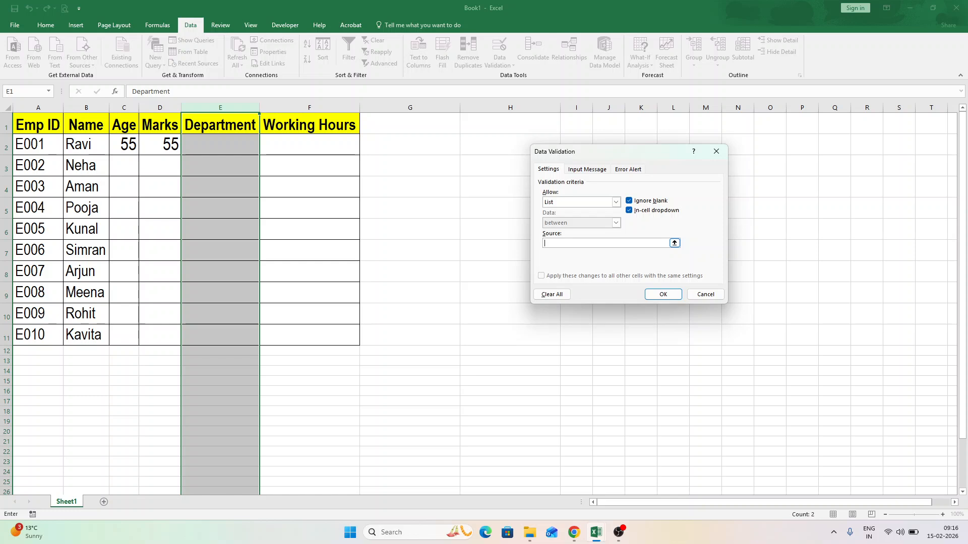
type("HR, A")
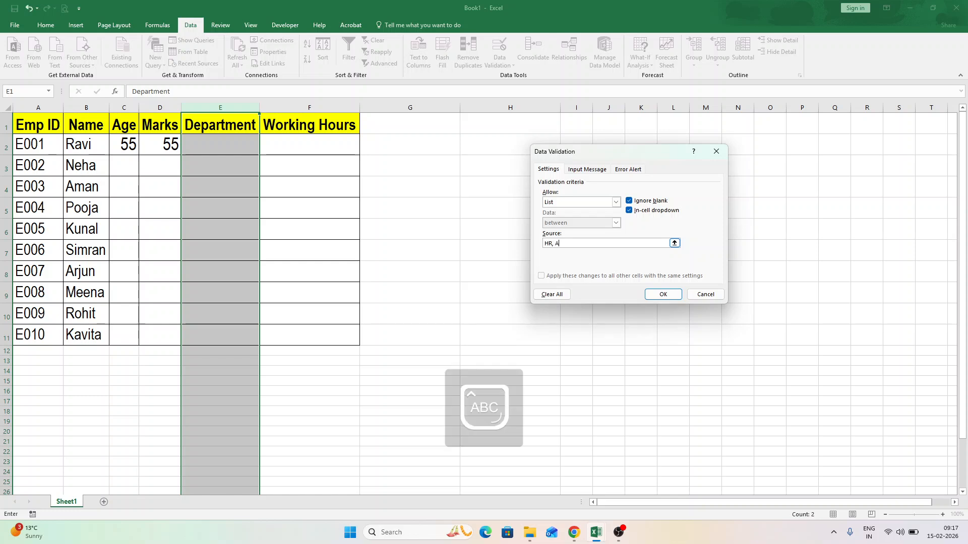
type("CCOUNTS, ")
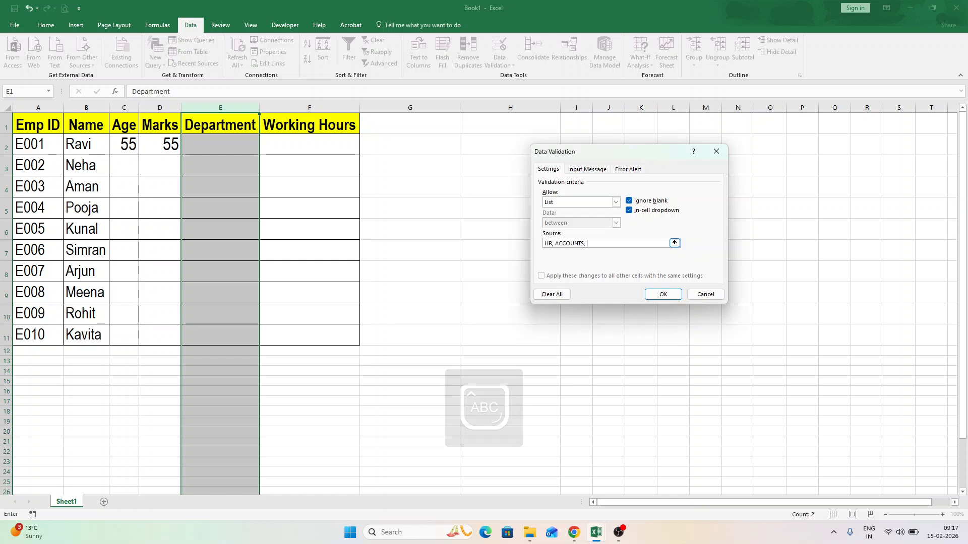
type("SALES, IT")
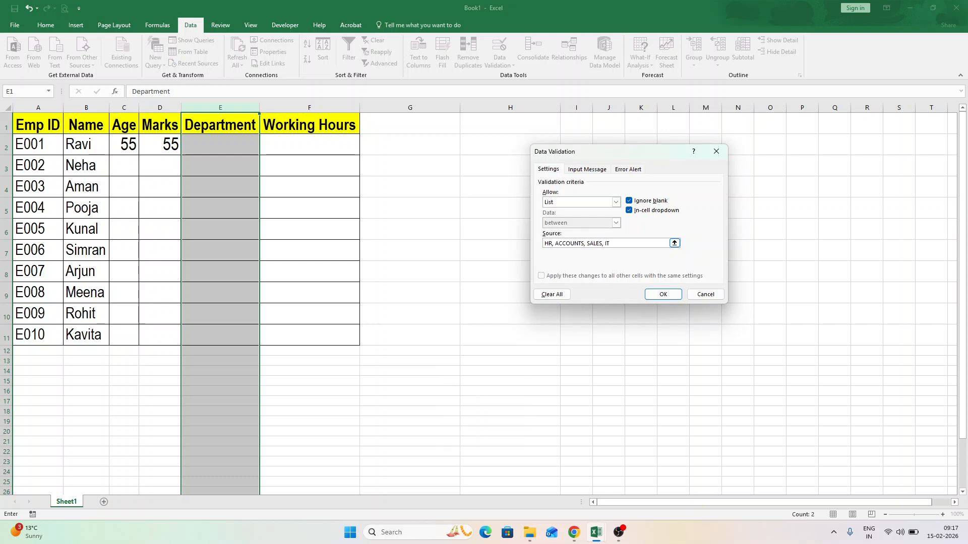
Add a Stop error alert titled "Invalid Entry" with the message "Select Department from Dropdown only" and apply the validation.
left_click(634, 170)
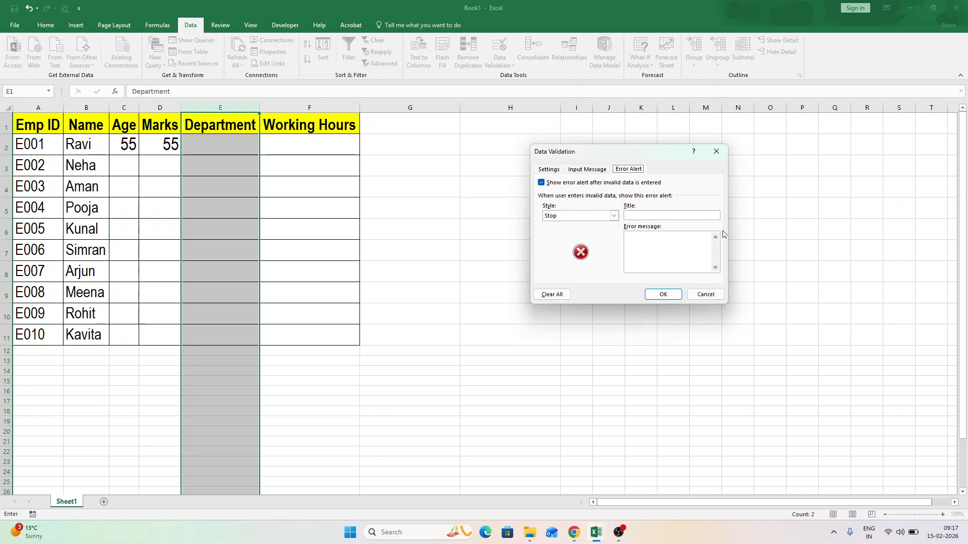
left_click(652, 215)
type("Invalid Entry")
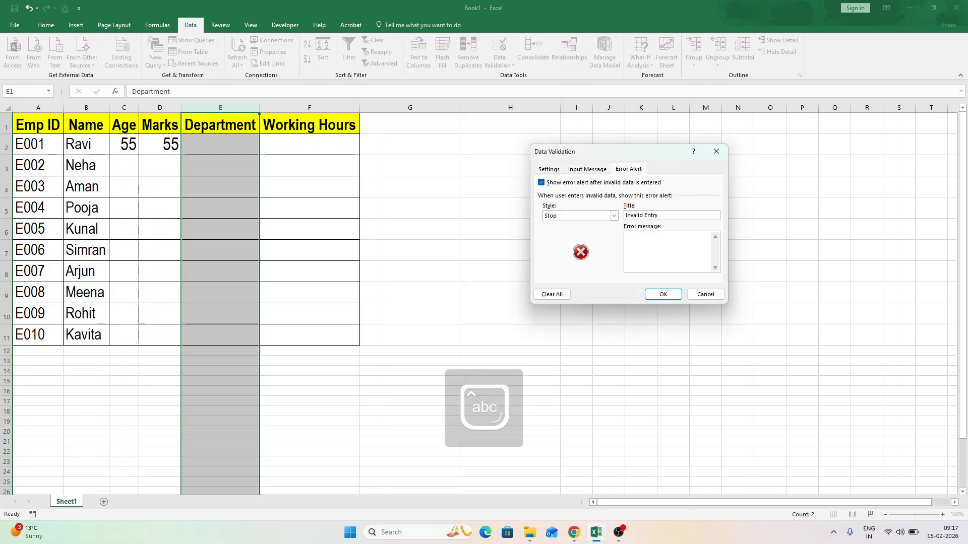
key("BackSpace")
type("y")
key("Tab")
type("Select Department from Dropdown on")
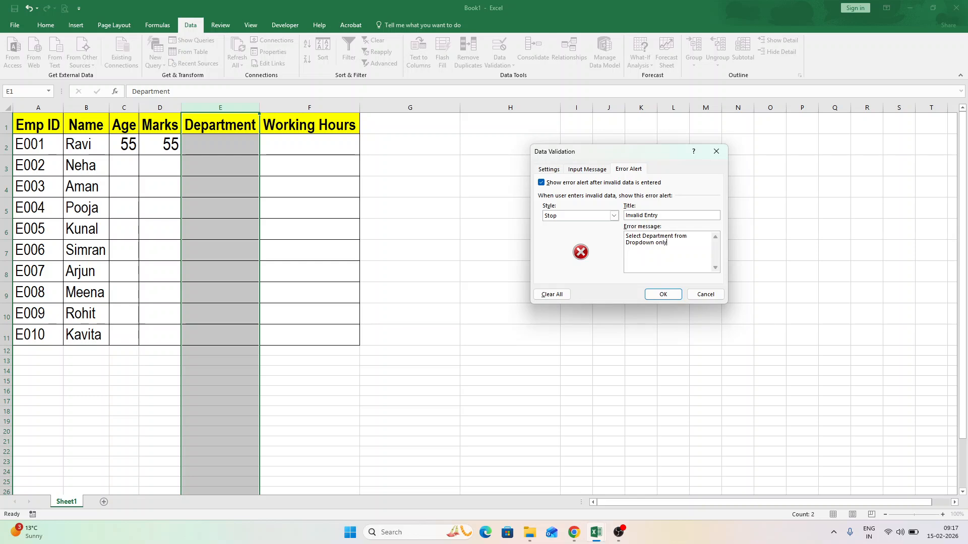
left_click(662, 295)
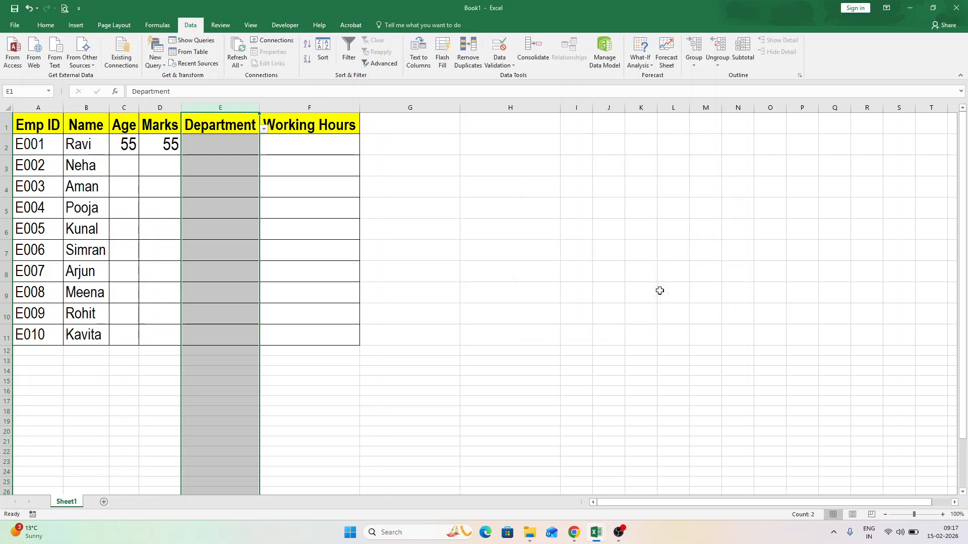
Check the dropdown in the Department cells and test the rule in E2 by trying to enter Finance.
left_click(240, 152)
key("Down")
key("Down")
key("Down")
key("Down")
key("Down")
key("Down")
key("Down")
key("Down")
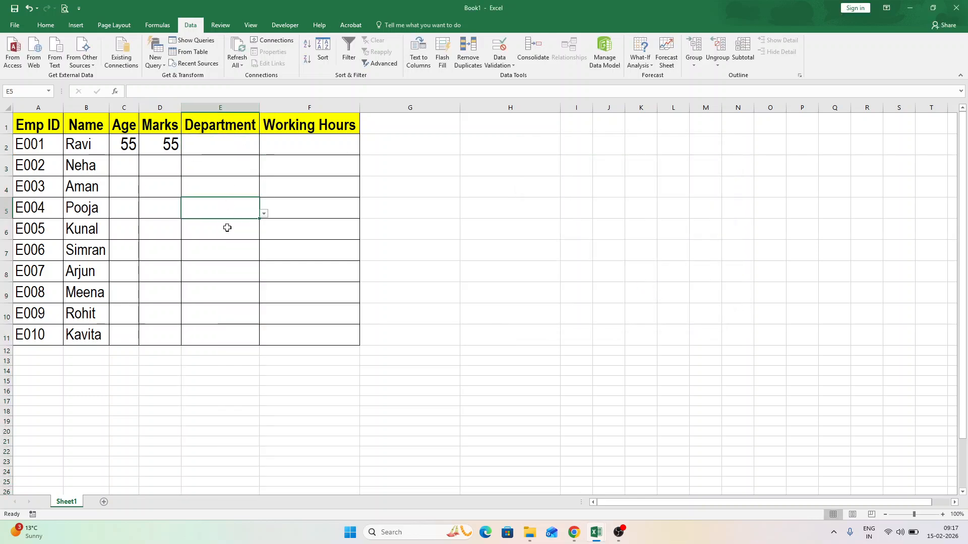
left_click(234, 146)
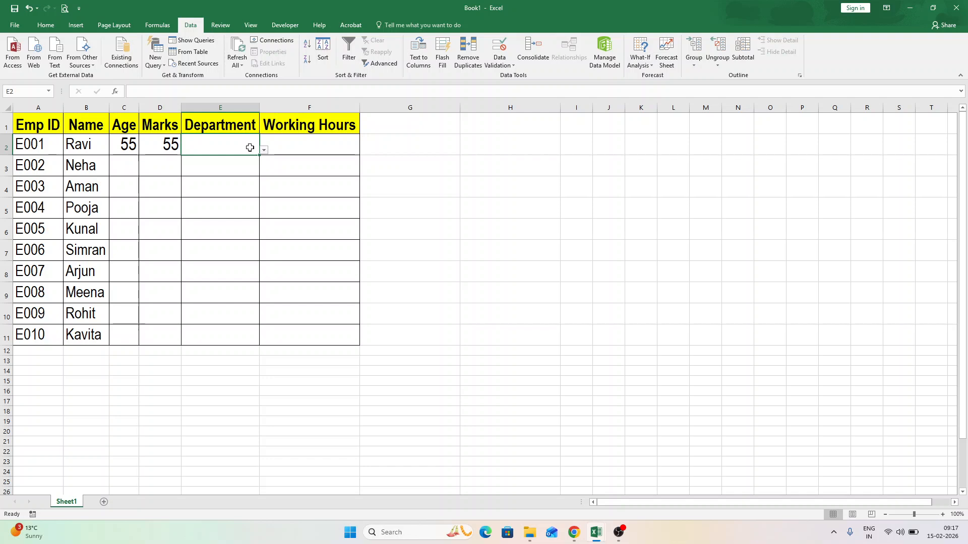
type("Finance")
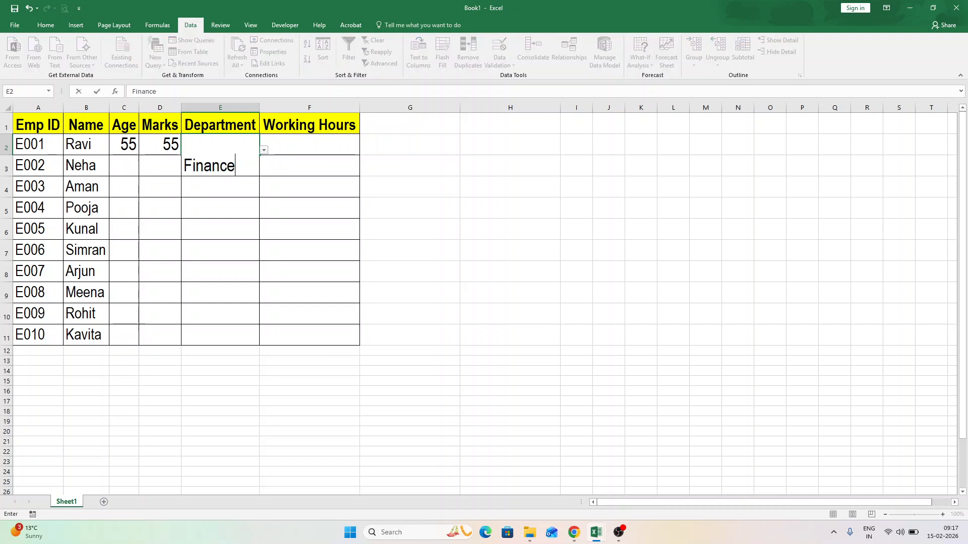
key("Return")
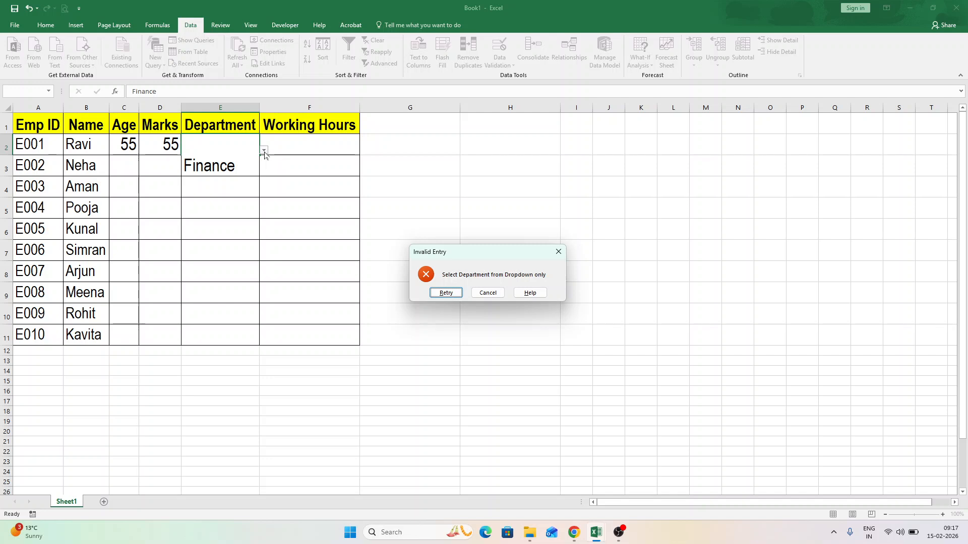
key("Return")
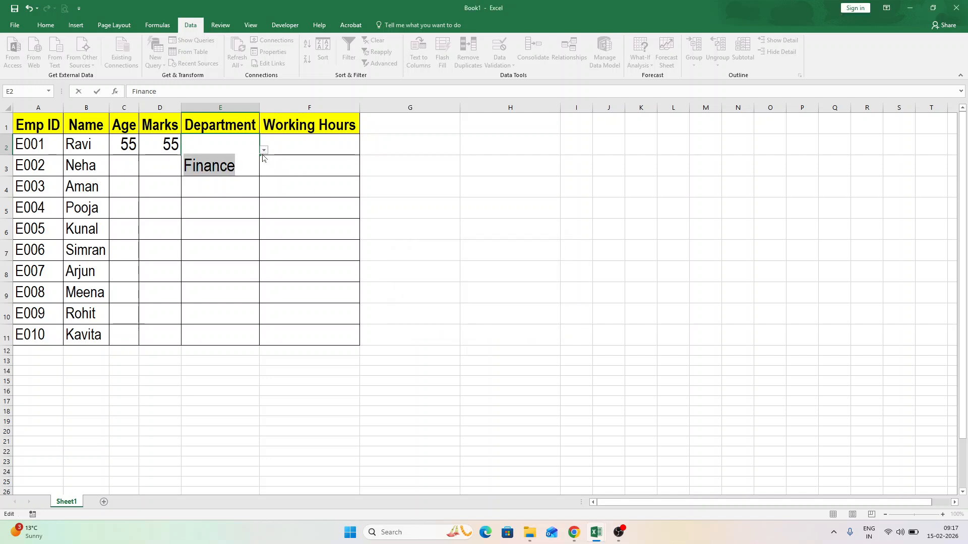
Submit Finance in E2 again, cancel the rejected entry and choose SALES from the cell's dropdown instead.
key("Return")
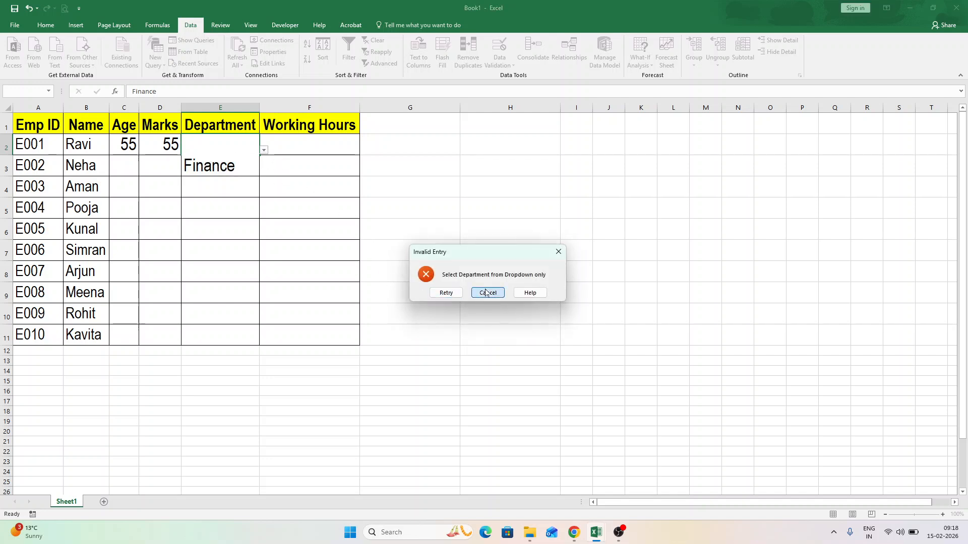
left_click(486, 292)
left_click(264, 150)
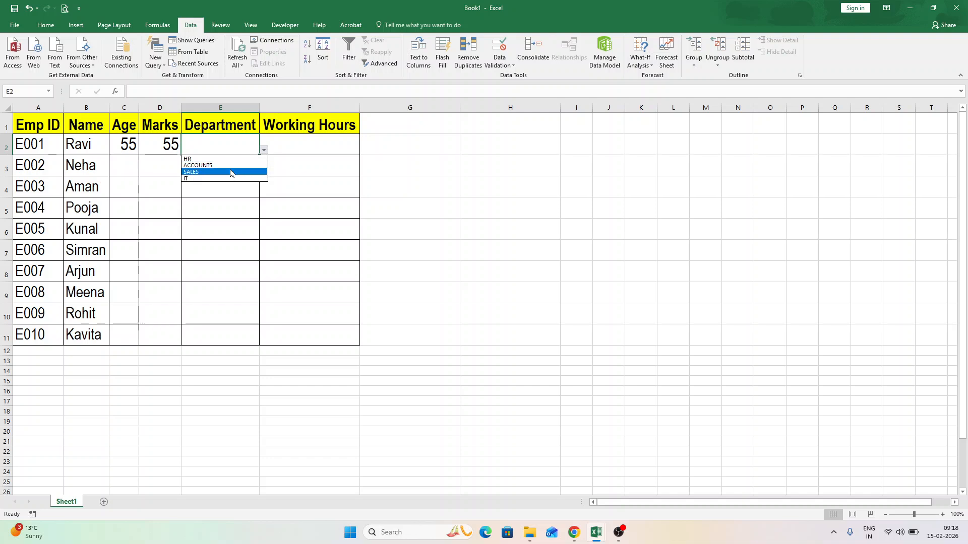
left_click(231, 172)
Choose SALES from the Department dropdown in E3, and change the selection to IT.
left_click(267, 174)
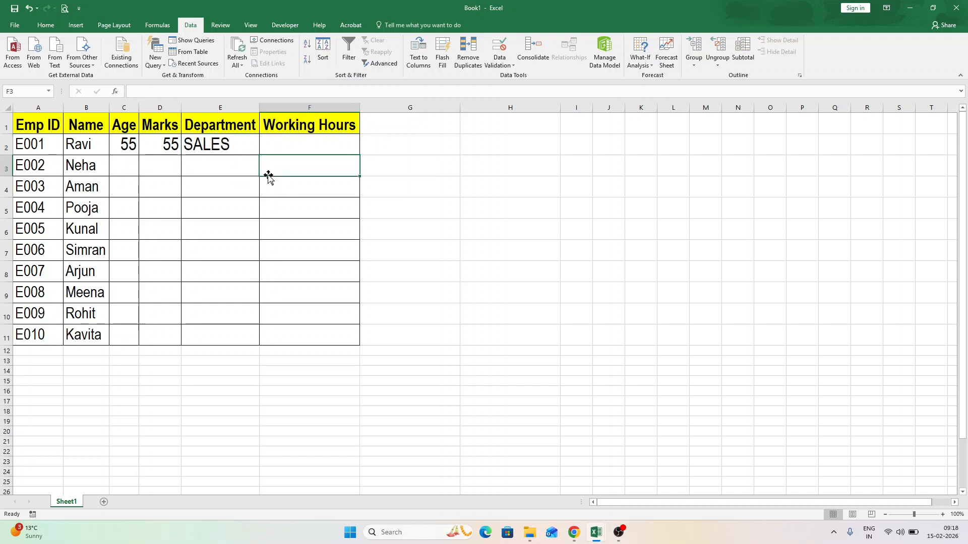
left_click(255, 172)
left_click(264, 172)
left_click(231, 198)
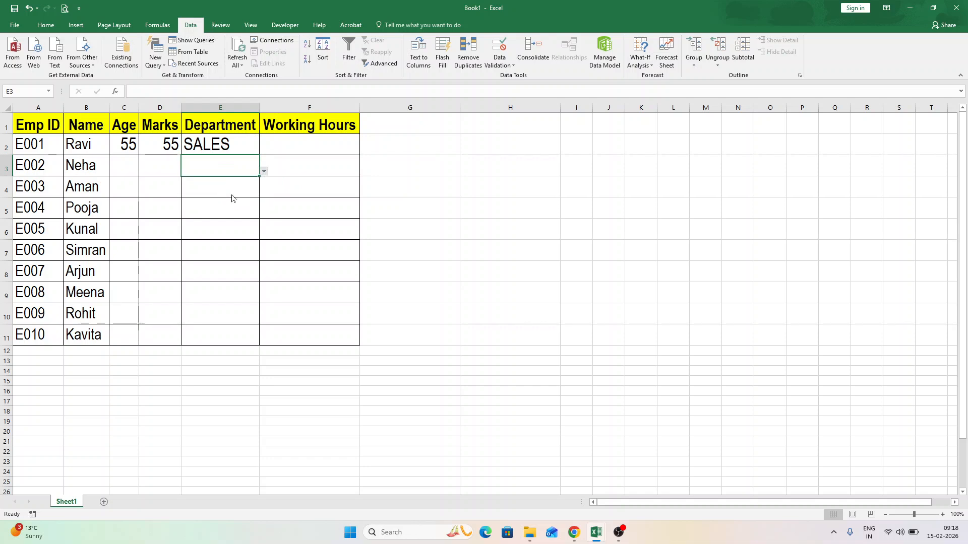
left_click(264, 172)
left_click(230, 201)
Restrict the entire Working Hours column to decimal values between a minimum of 1 and a maximum of 12.
left_click(299, 105)
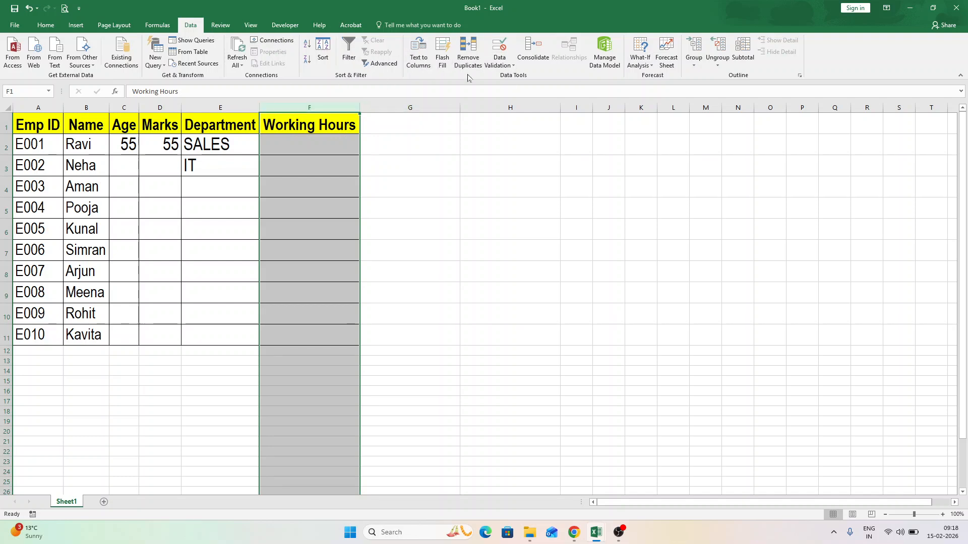
left_click(503, 48)
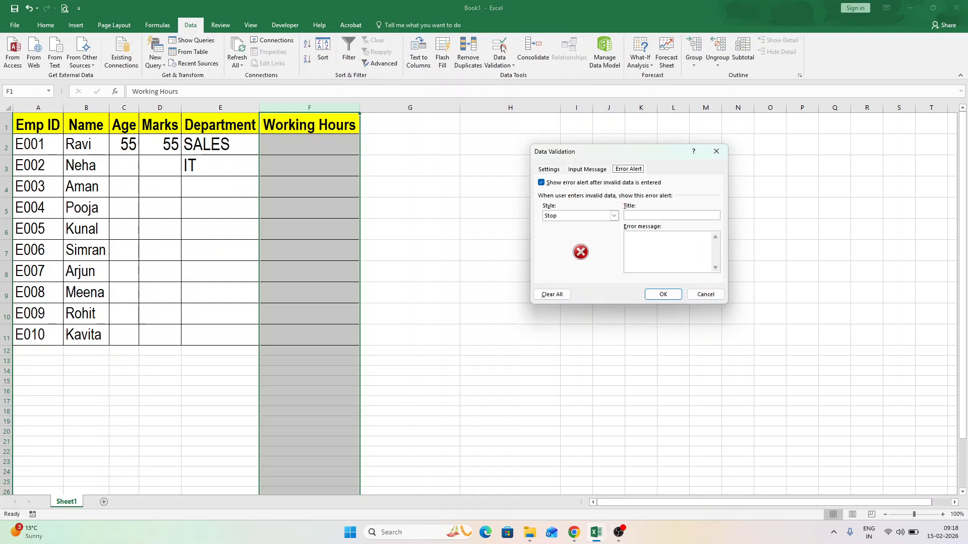
left_click(545, 169)
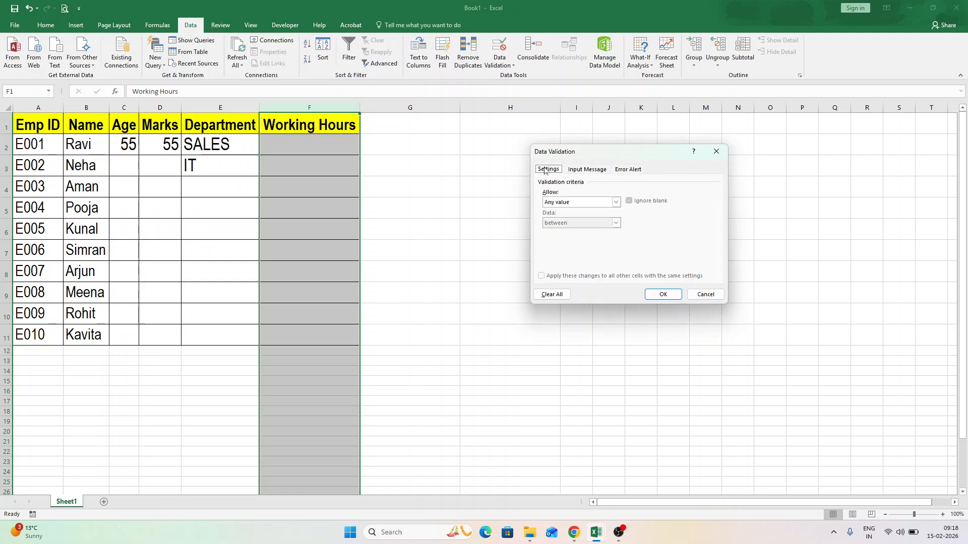
left_click(578, 203)
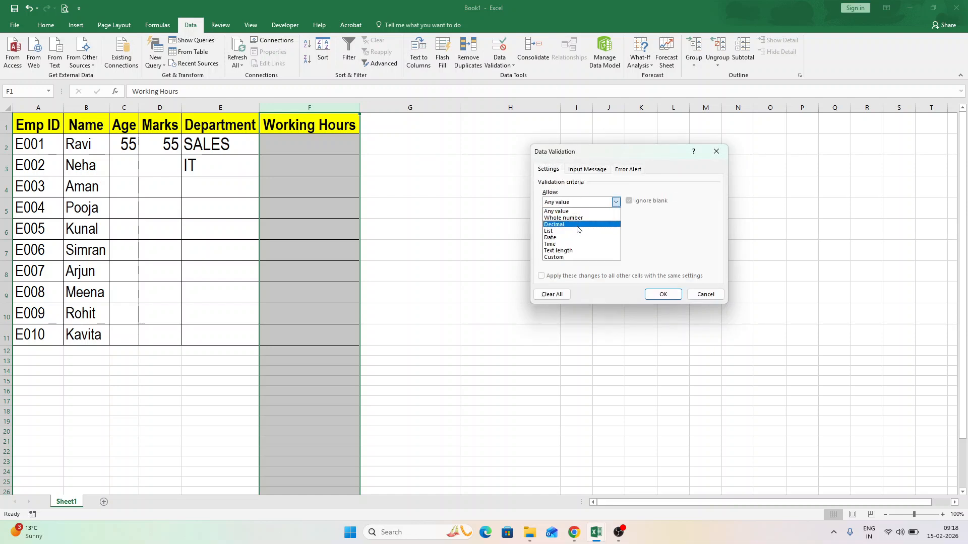
left_click(579, 224)
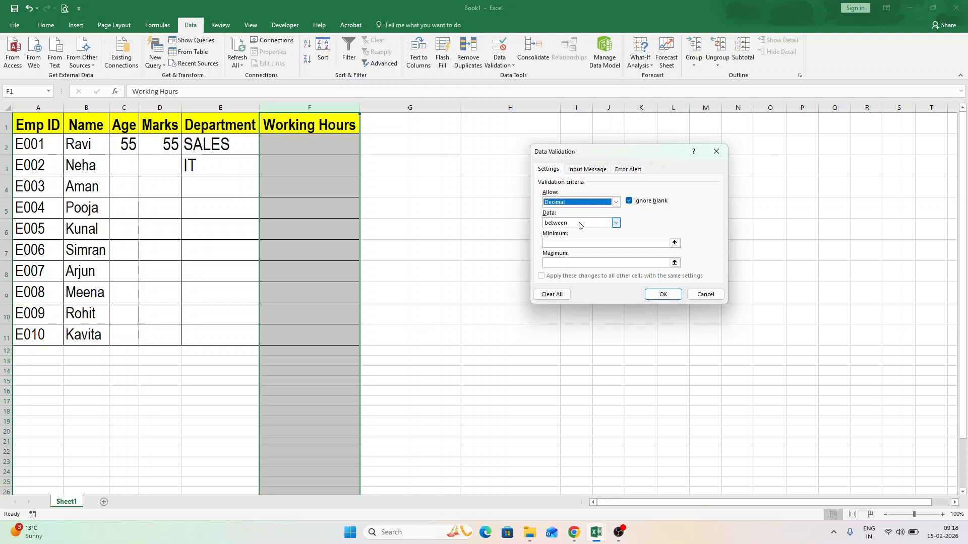
left_click(580, 225)
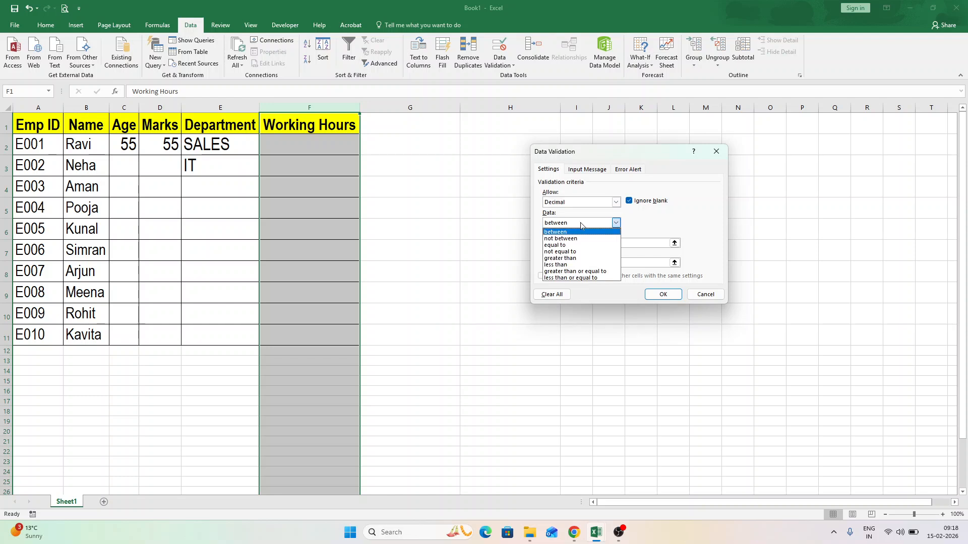
left_click(577, 233)
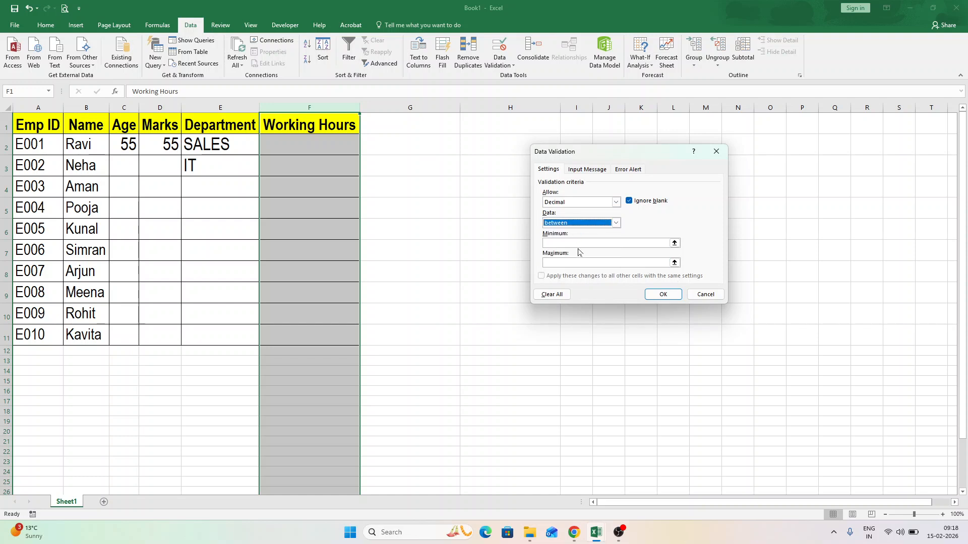
left_click(581, 243)
type("1")
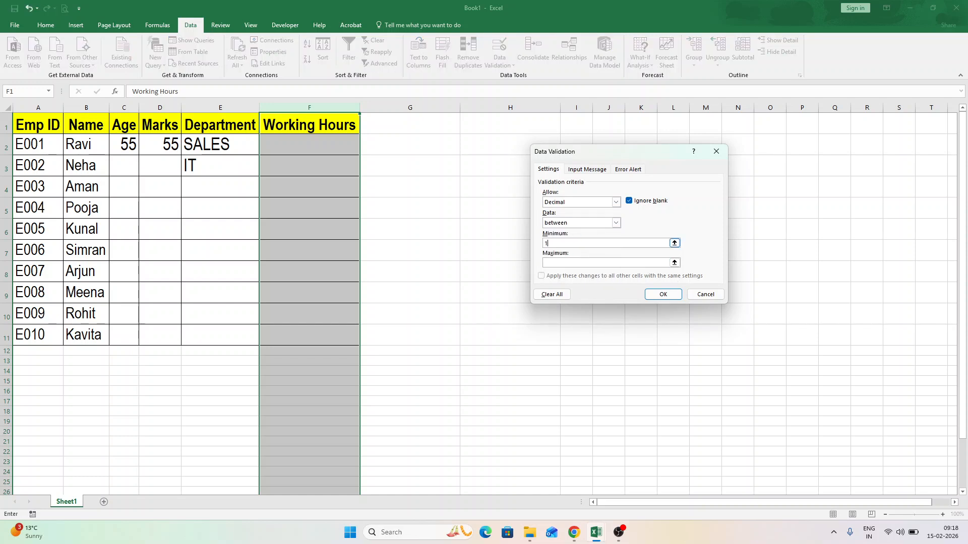
key("Tab")
type("12")
Add a Stop error alert titled "Invalid Entry" with the message "Working Hours must be between 1 and 12" and apply the validation.
left_click(630, 172)
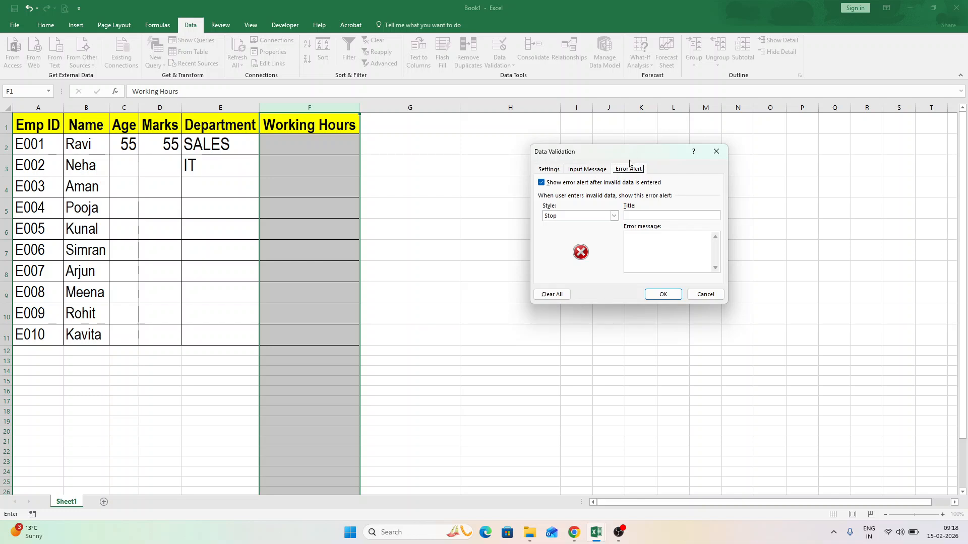
left_click(641, 216)
type("Working Hours mus be between ")
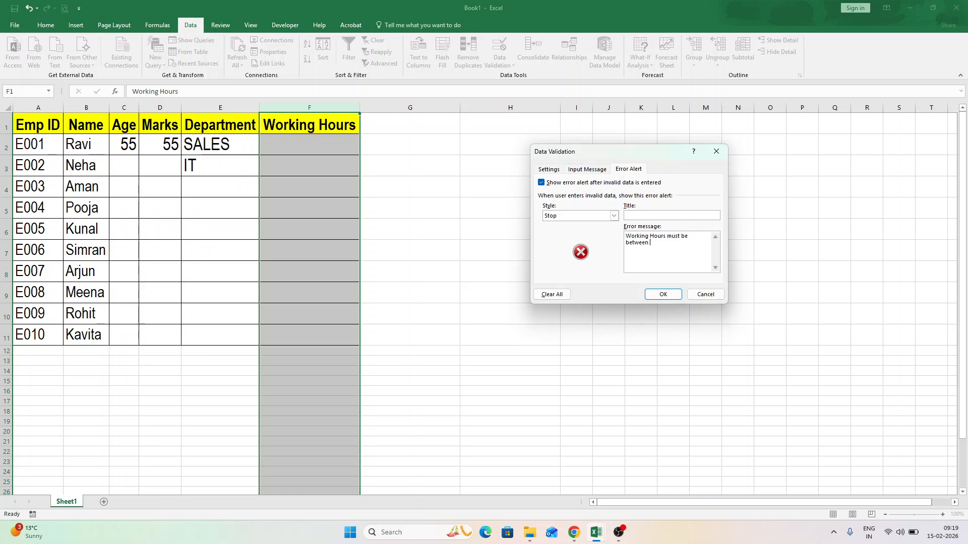
type("1 and 12Invalid Entry")
left_click(663, 294)
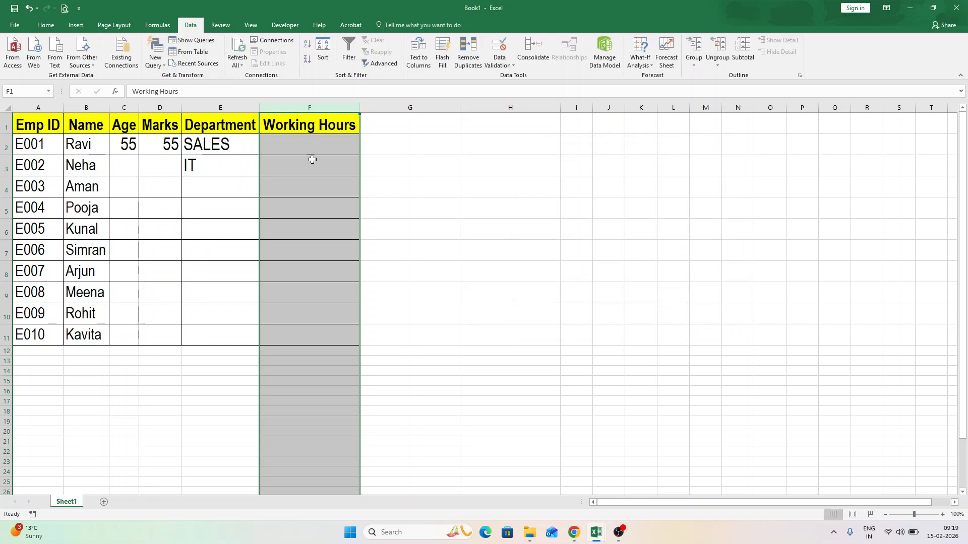
Test the Working Hours rule in F2 by trying to enter 15, cancel that entry and enter 7 instead.
left_click(319, 143)
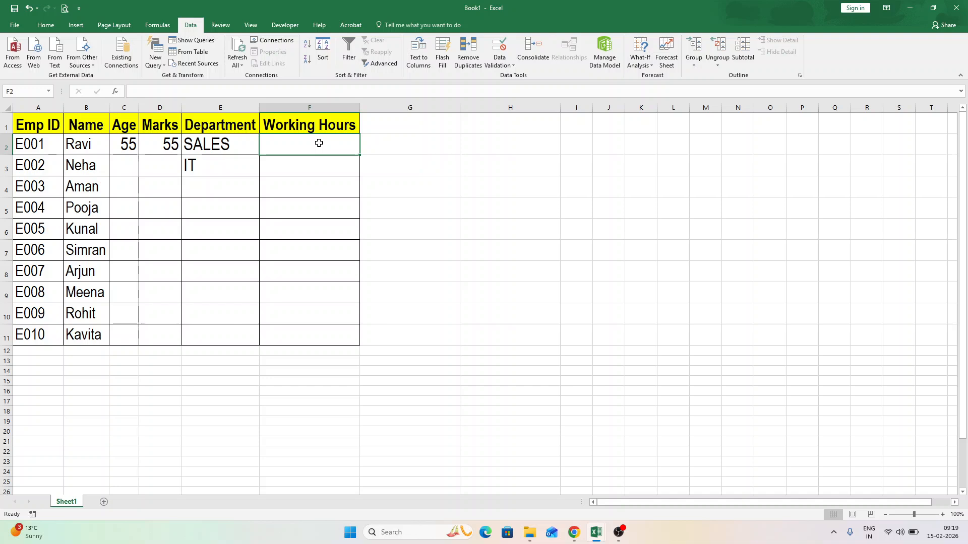
type("15")
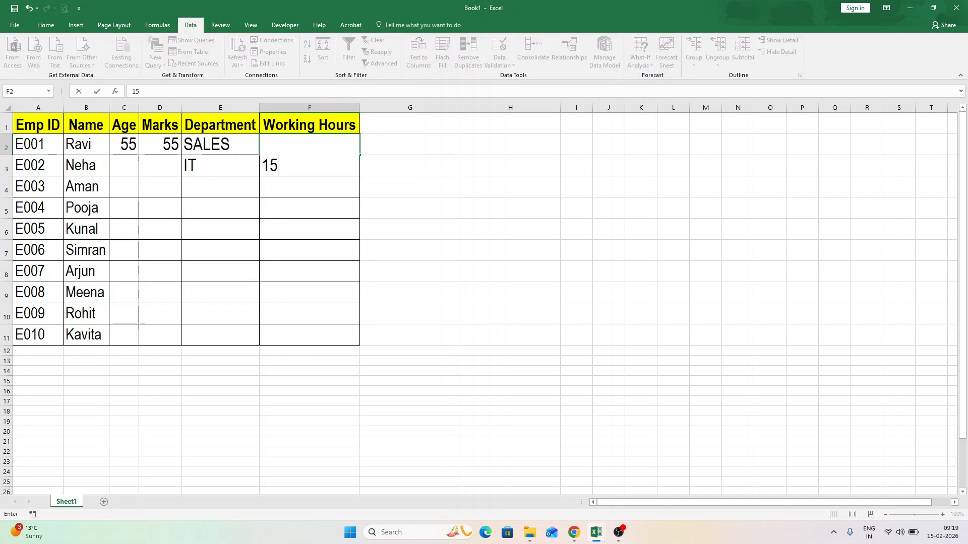
key("Return")
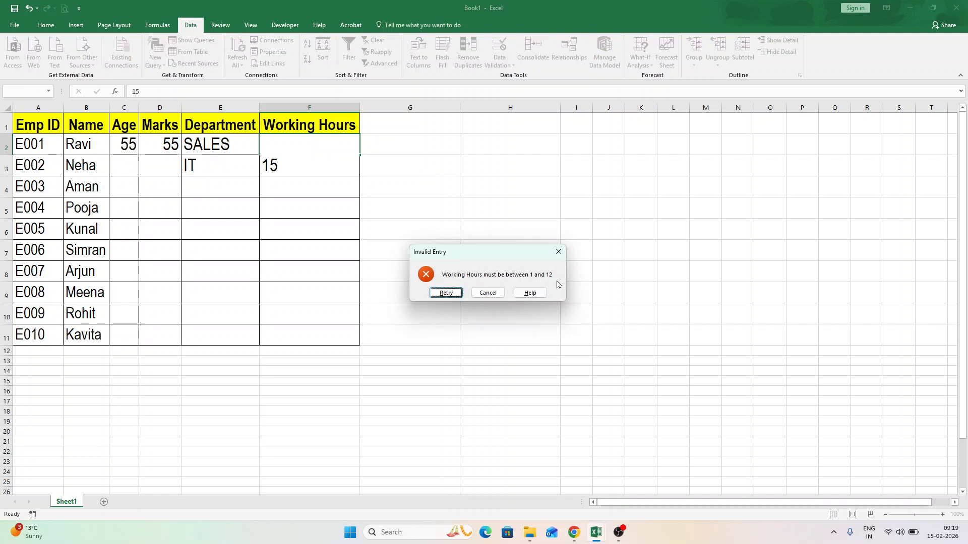
left_click(486, 293)
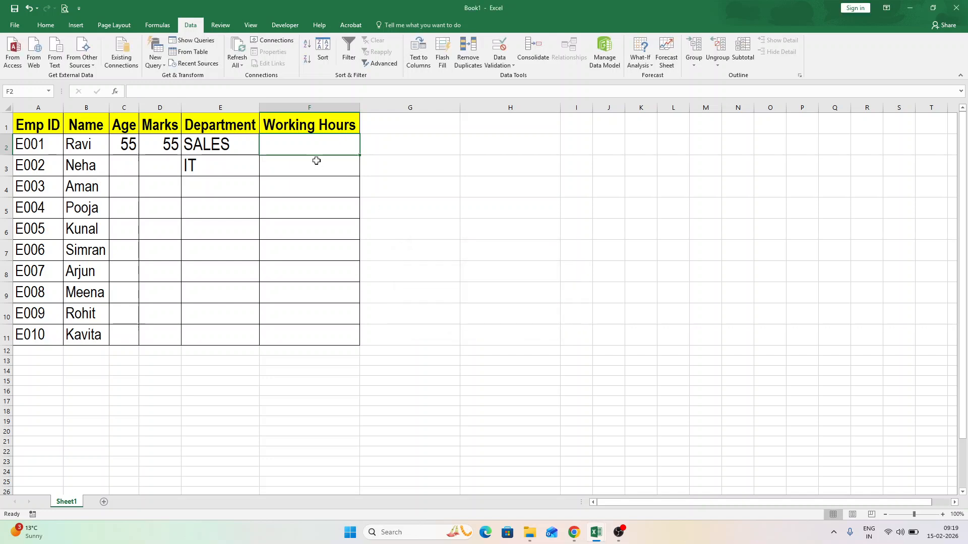
type("7")
key("Return")
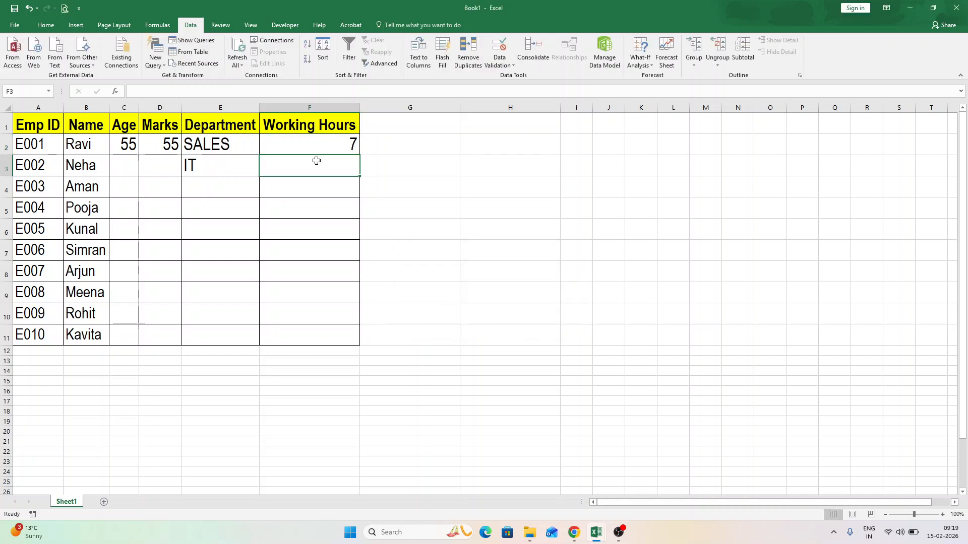